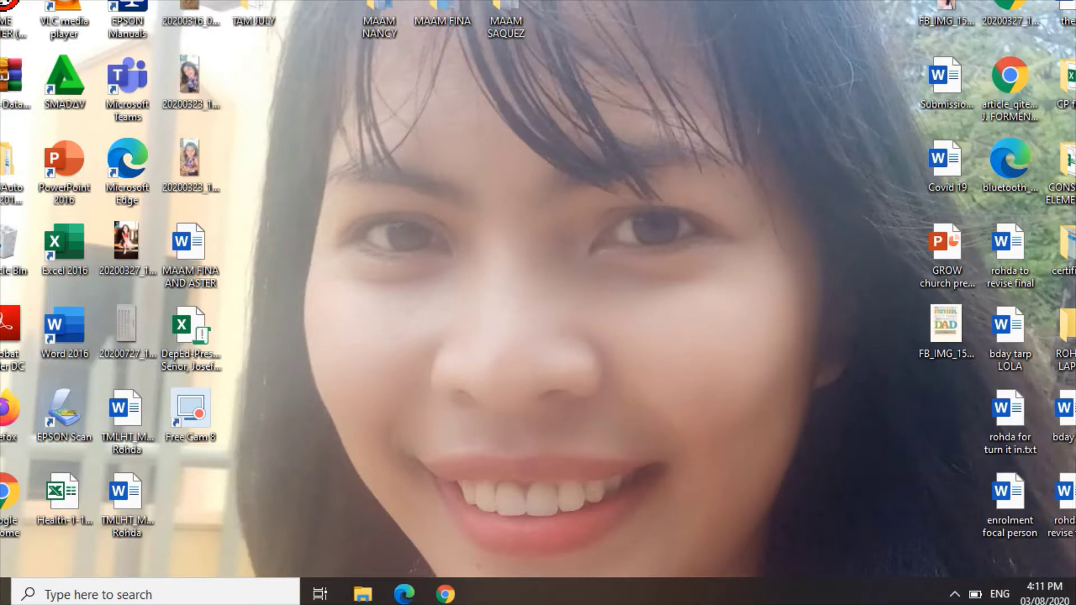
Step: Switch to Google Chrome and open Google Classroom from the Google apps
mouse_move(446, 593)
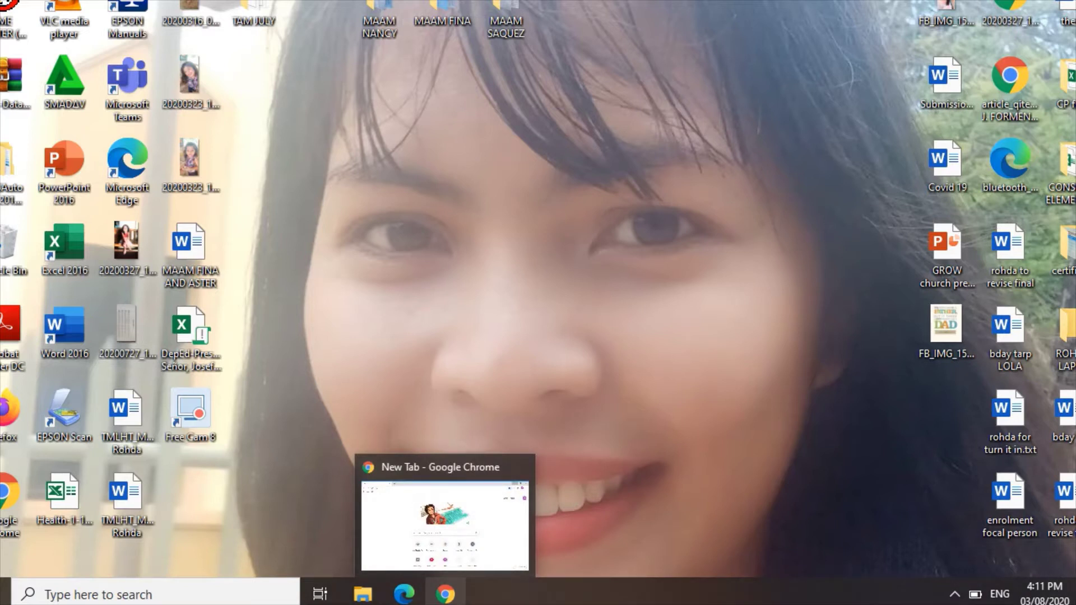
left_click(446, 593)
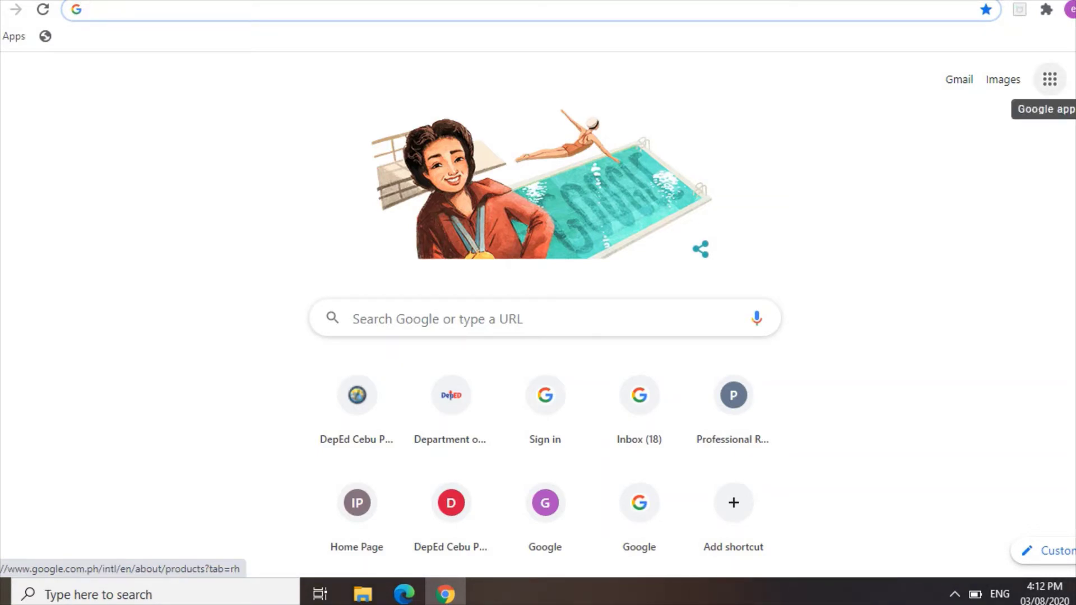
left_click(1050, 79)
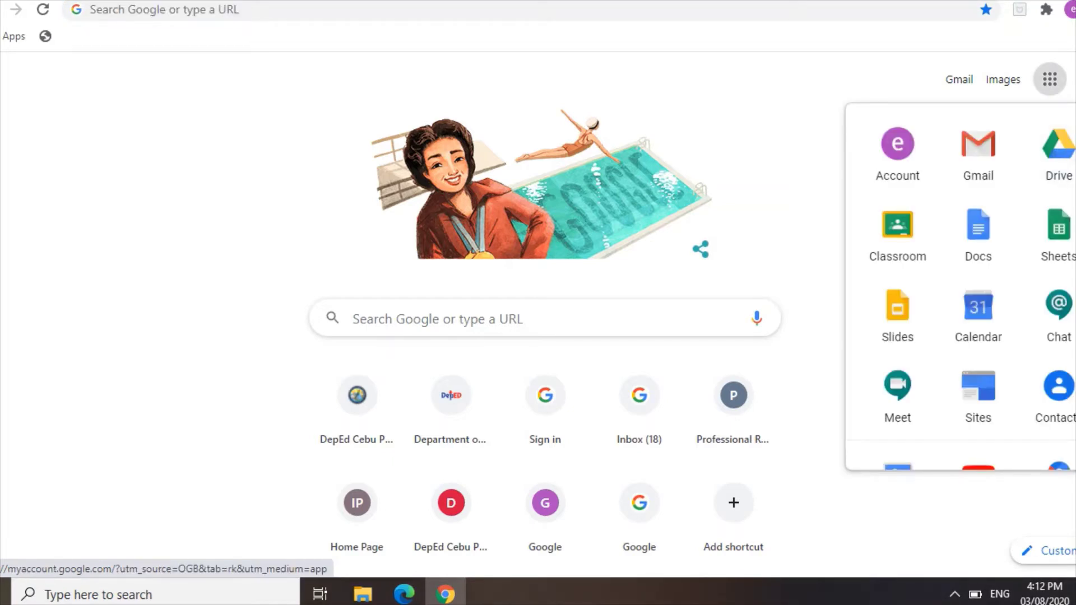
scroll(961, 286, "down", 9)
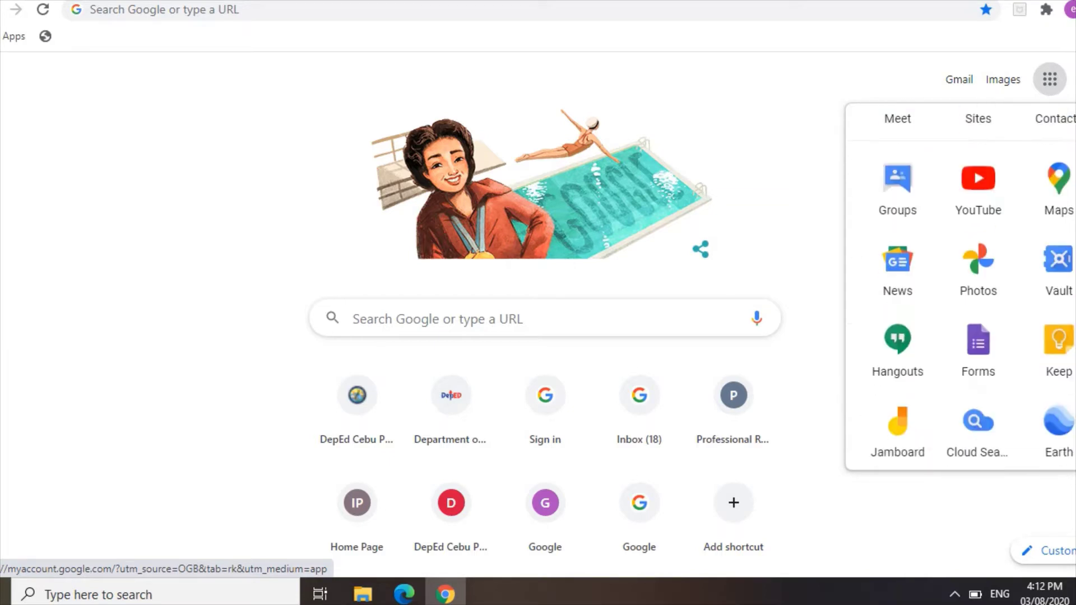
scroll(960, 286, "up", 9)
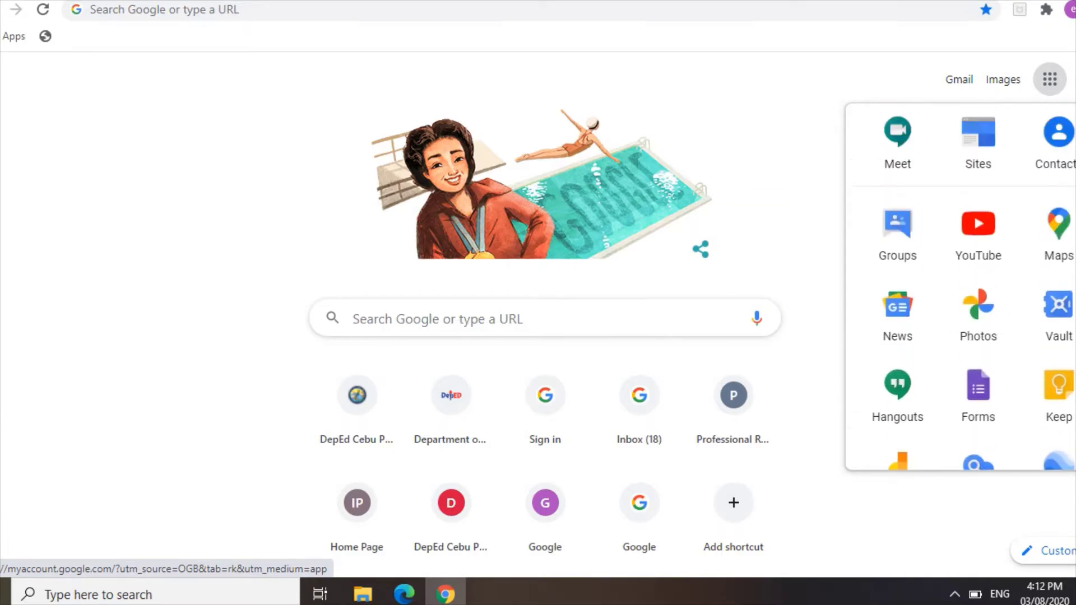
scroll(961, 286, "up", 2)
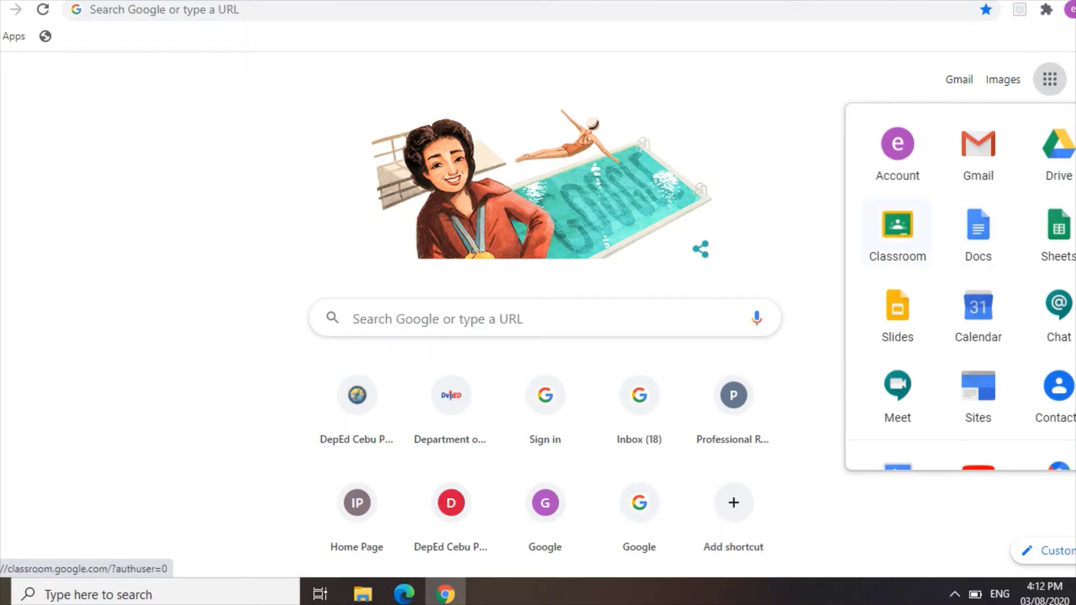
left_click(898, 230)
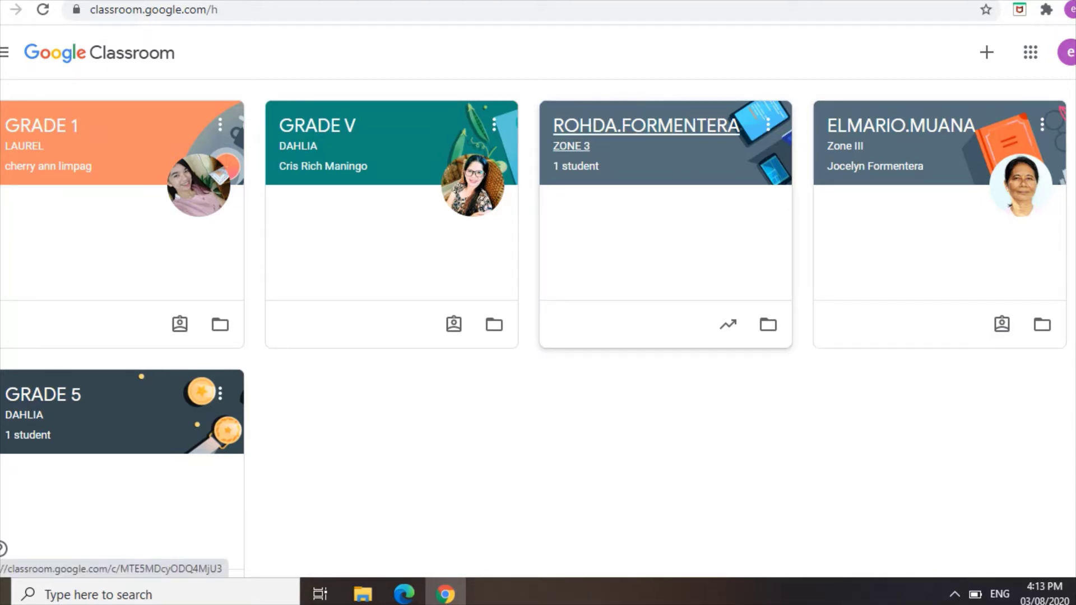
Step: Start creating a new class in Google Classroom
key("ctrl+l")
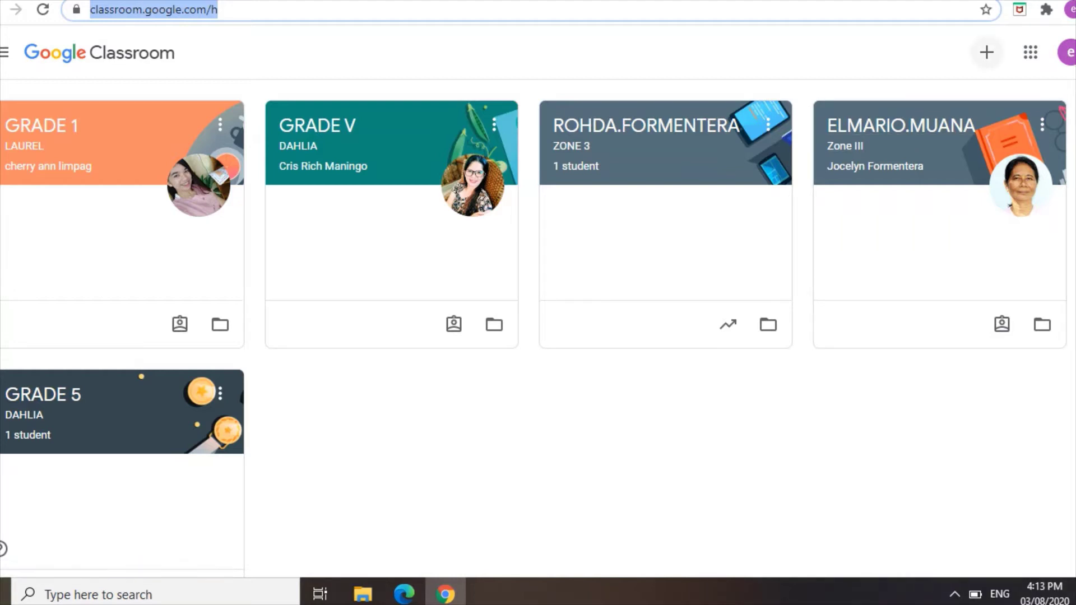
key("Return")
left_click(986, 52)
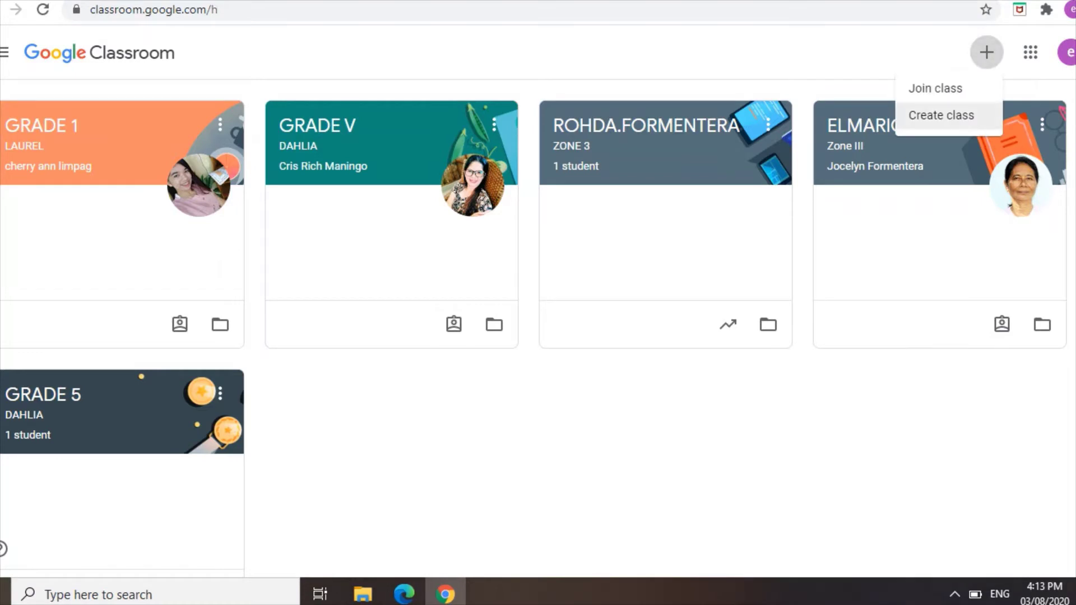
left_click(941, 115)
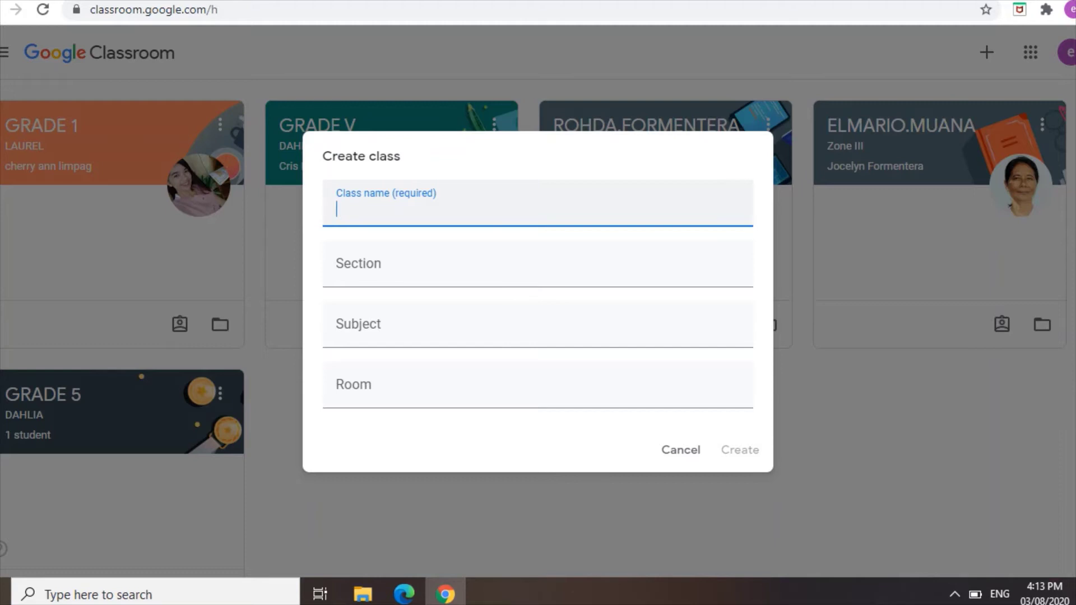
type("ROSE")
key("Tab")
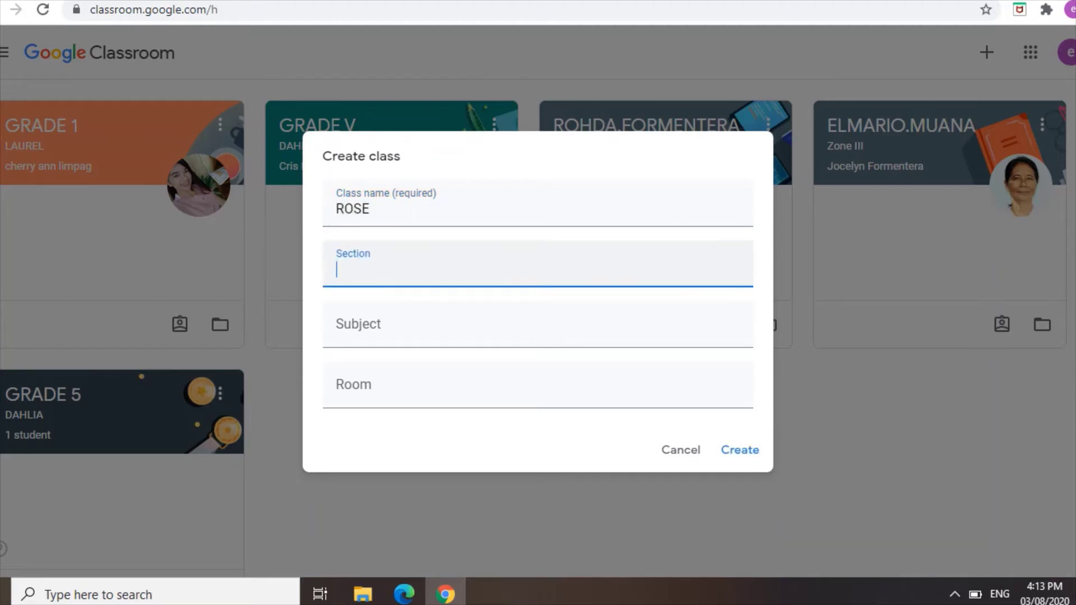
key("shift+Tab")
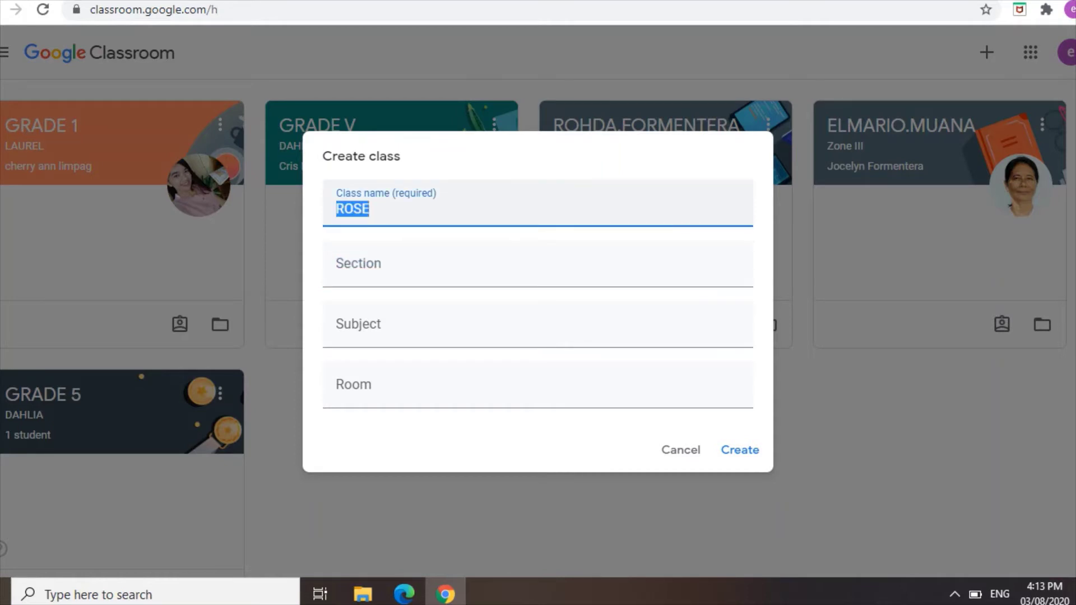
Step: Create the class with the name GRADE 1, section ROSE, subject MATH and room 1
type("GRADE 1")
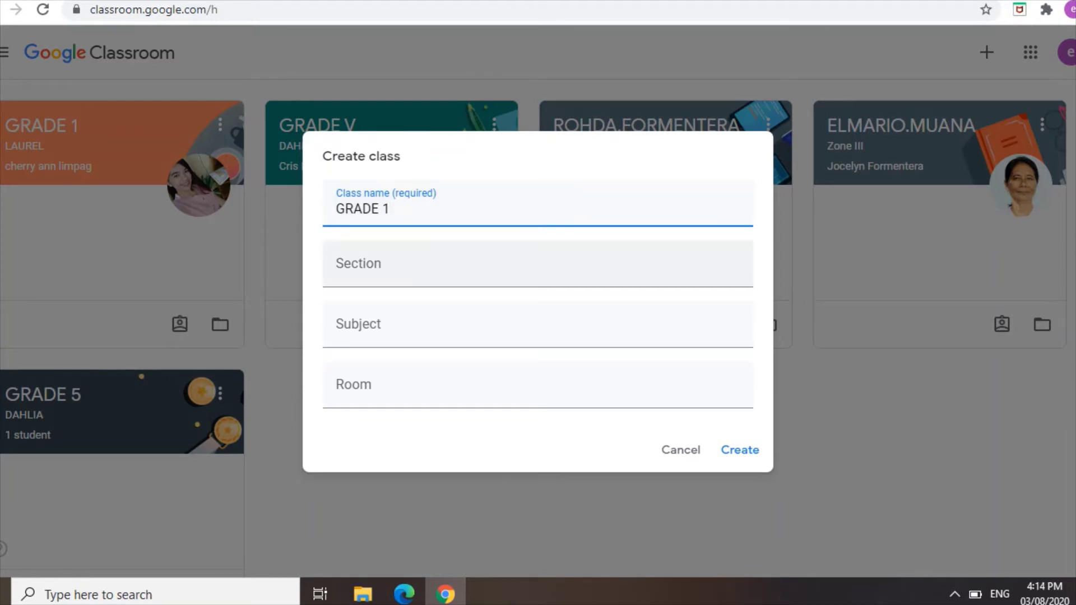
key("Tab")
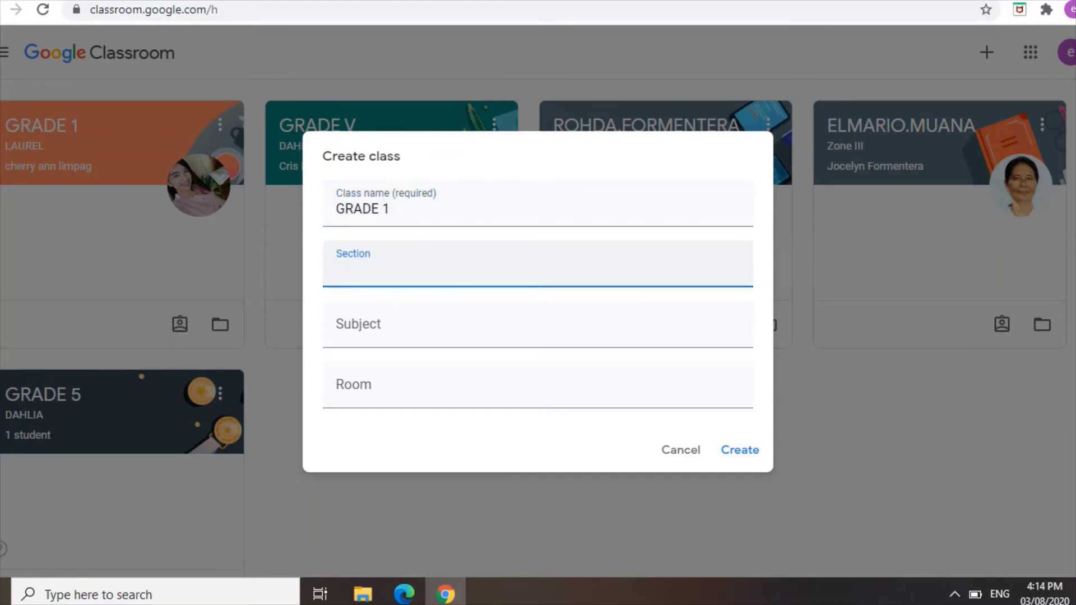
type("ROSE")
key("Tab")
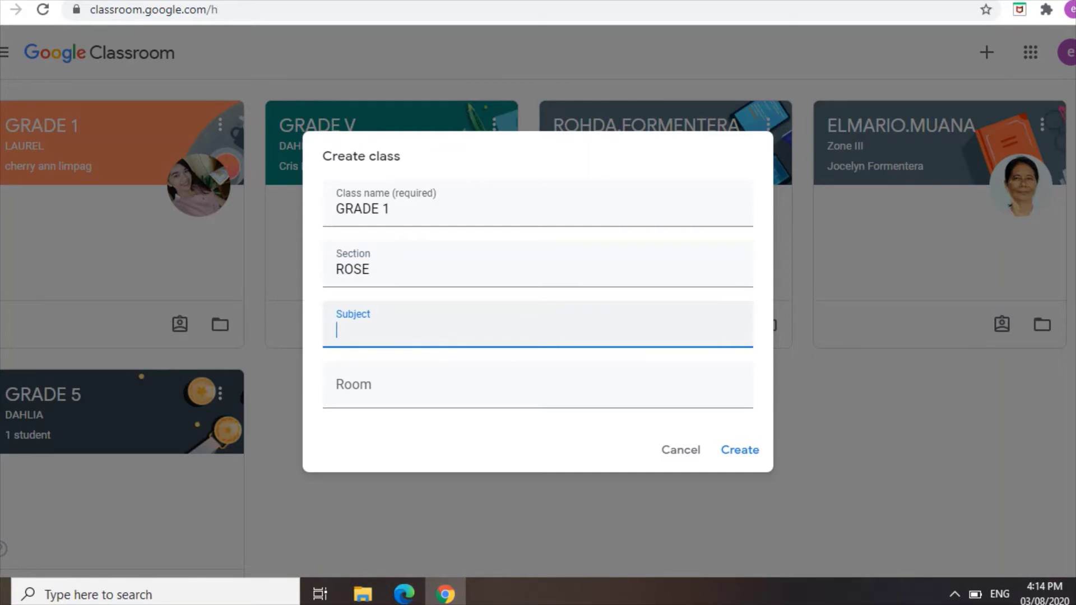
type("MATH")
key("Tab")
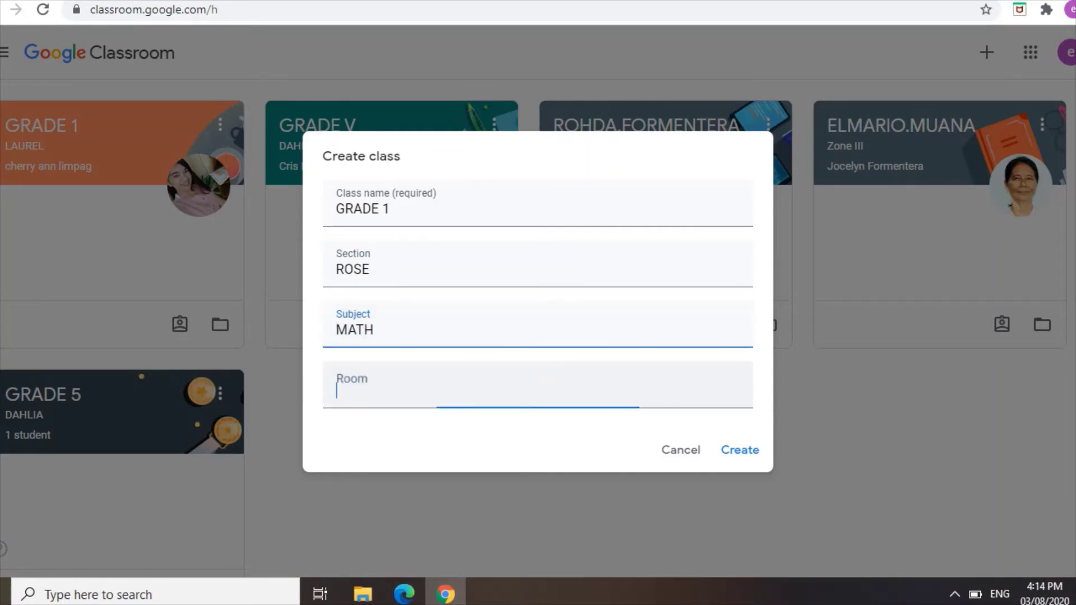
type("1")
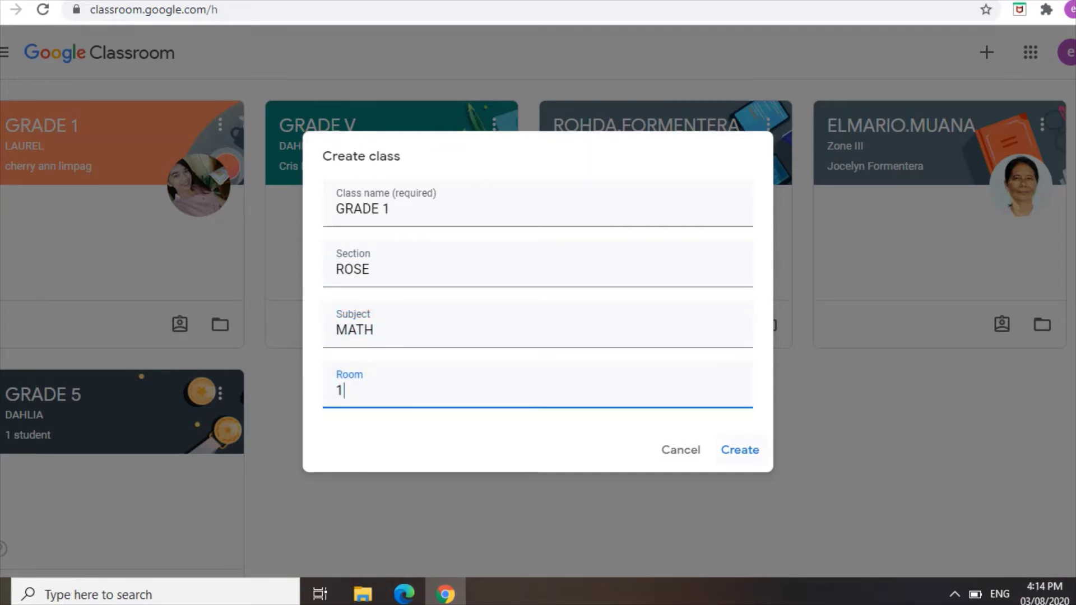
key("Return")
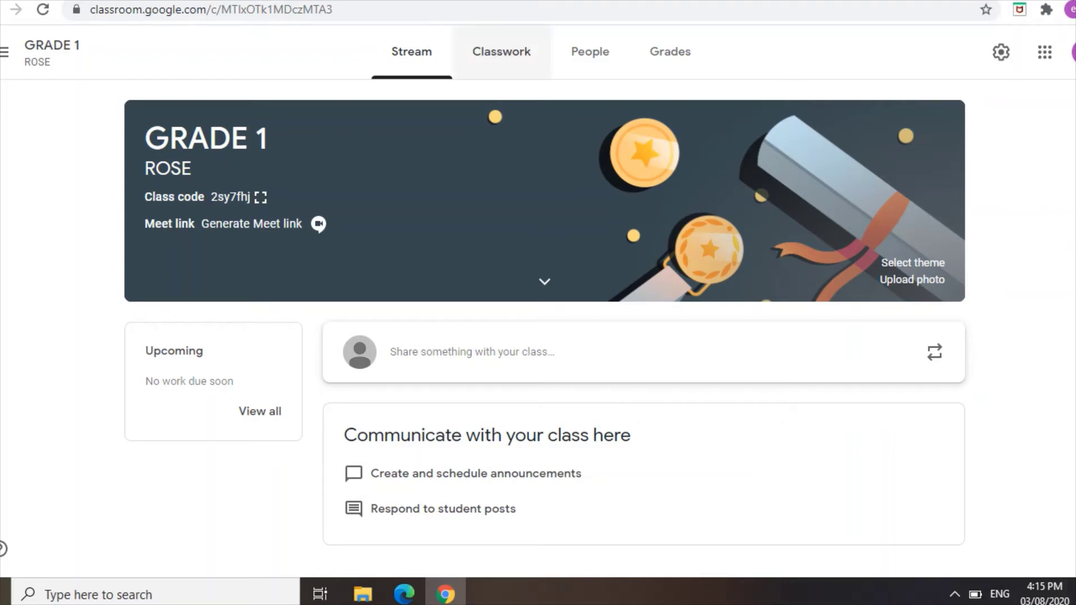
Step: Start a quiz assignment in the classwork of the GRADE 1 class and dismiss the originality reports notice
left_click(501, 51)
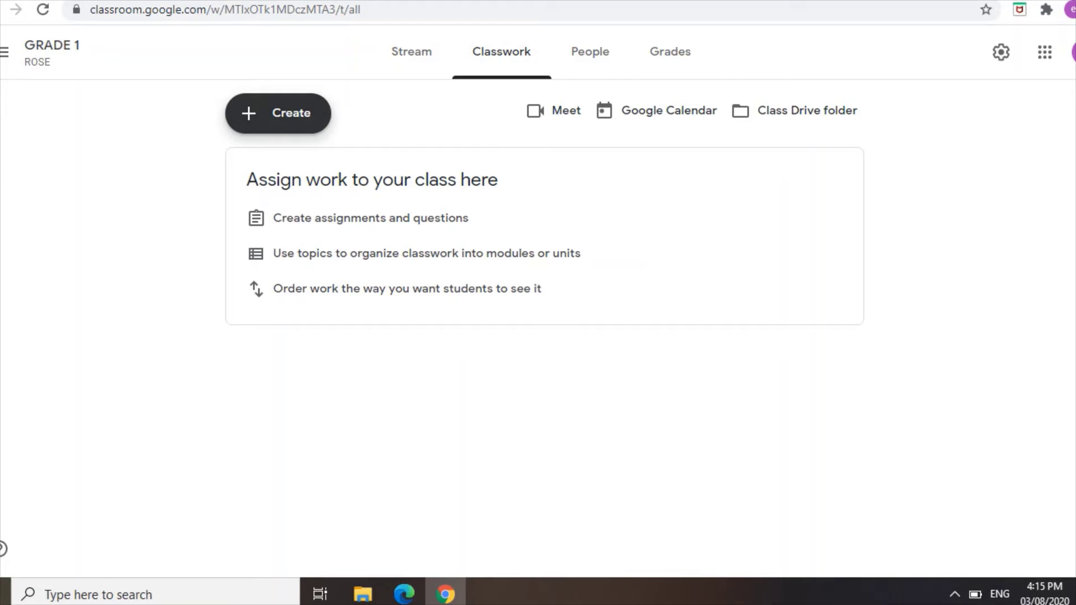
left_click(278, 113)
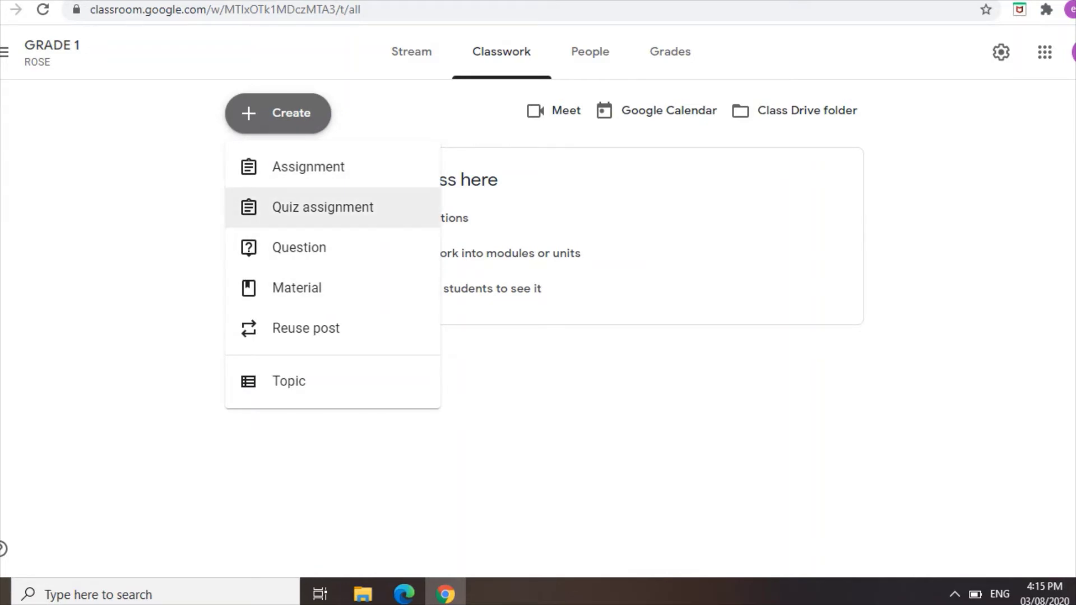
key("Return")
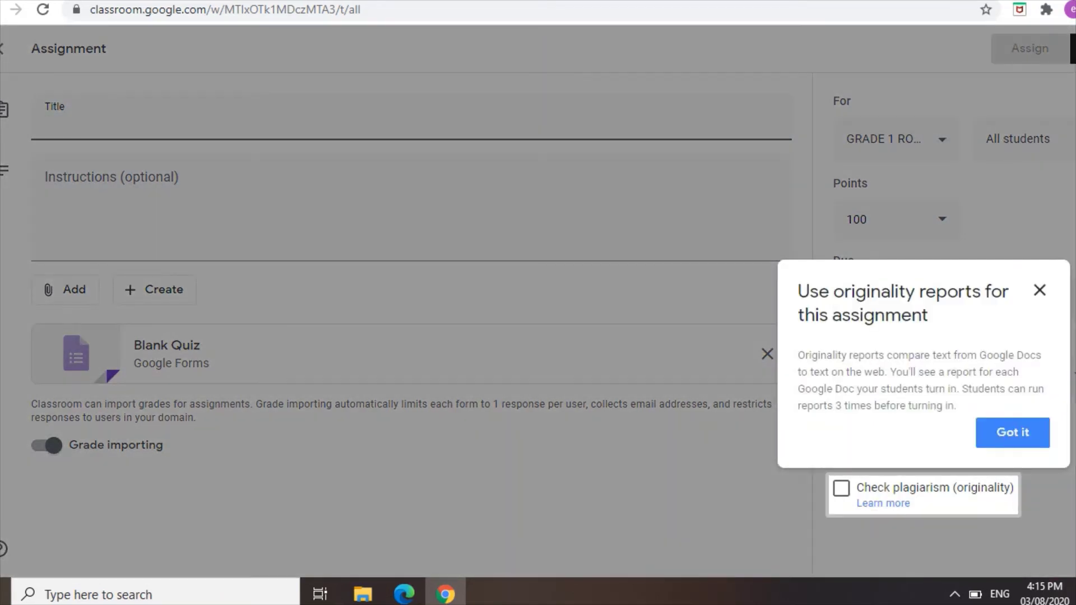
left_click(1040, 291)
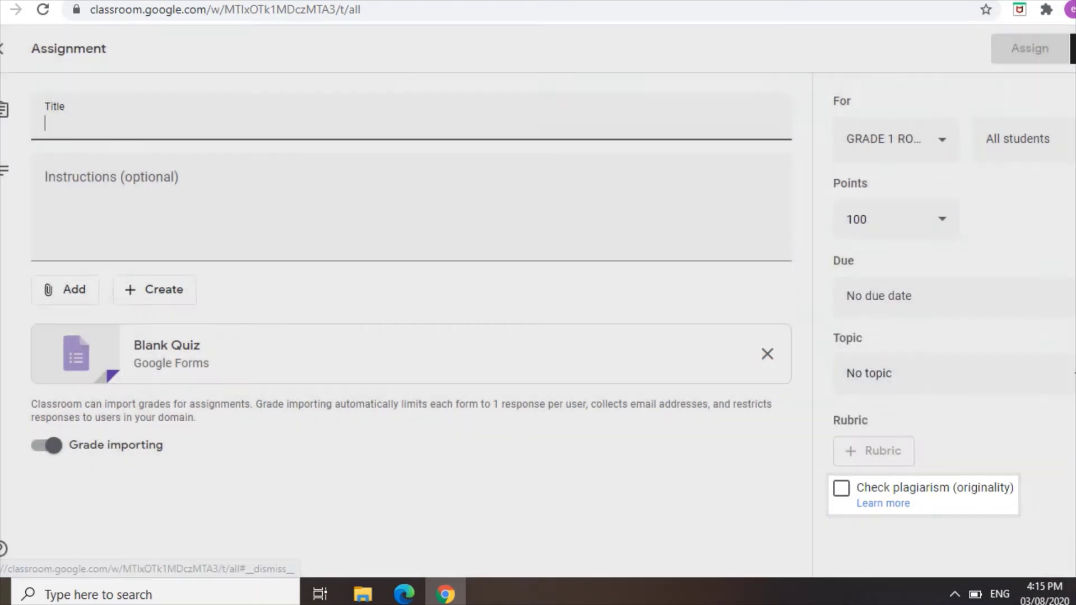
Step: Give the quiz assignment the title ADDITION and the instructions ENGLISH
type("ADDITION")
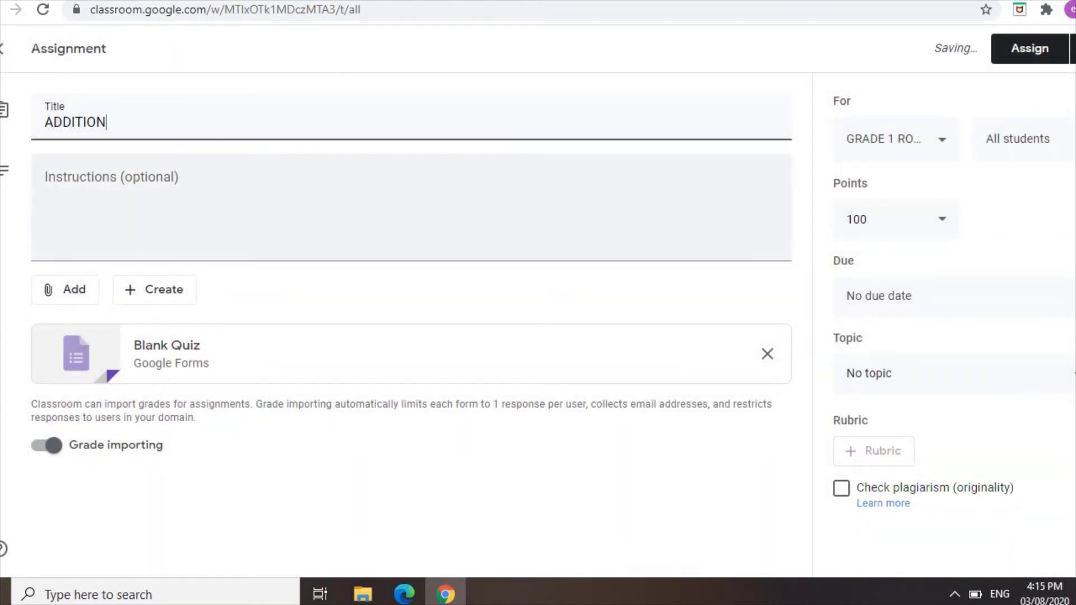
left_click(45, 184)
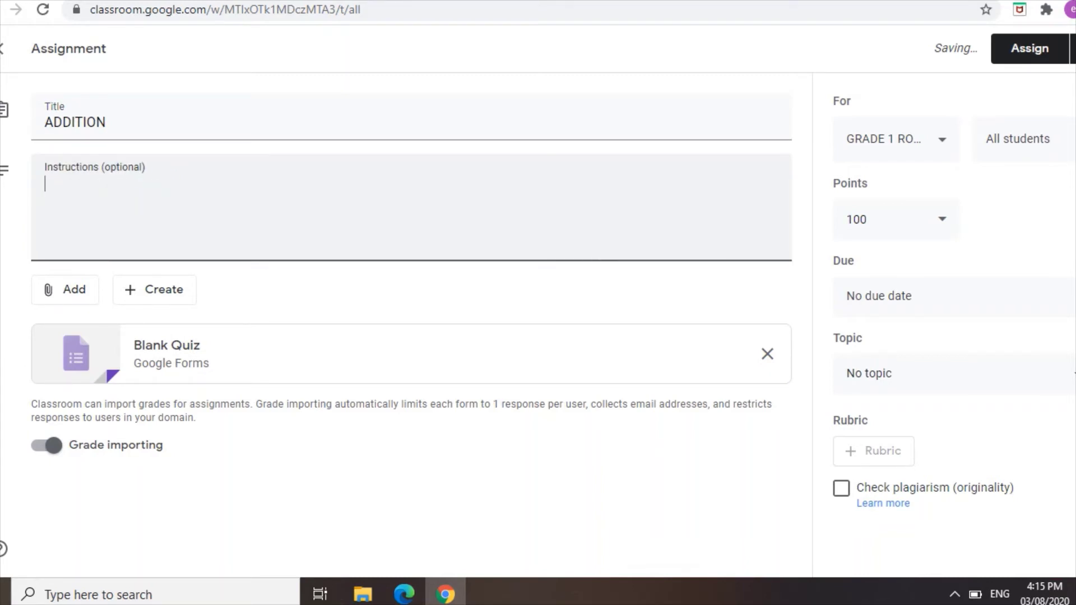
type("ENGLISH")
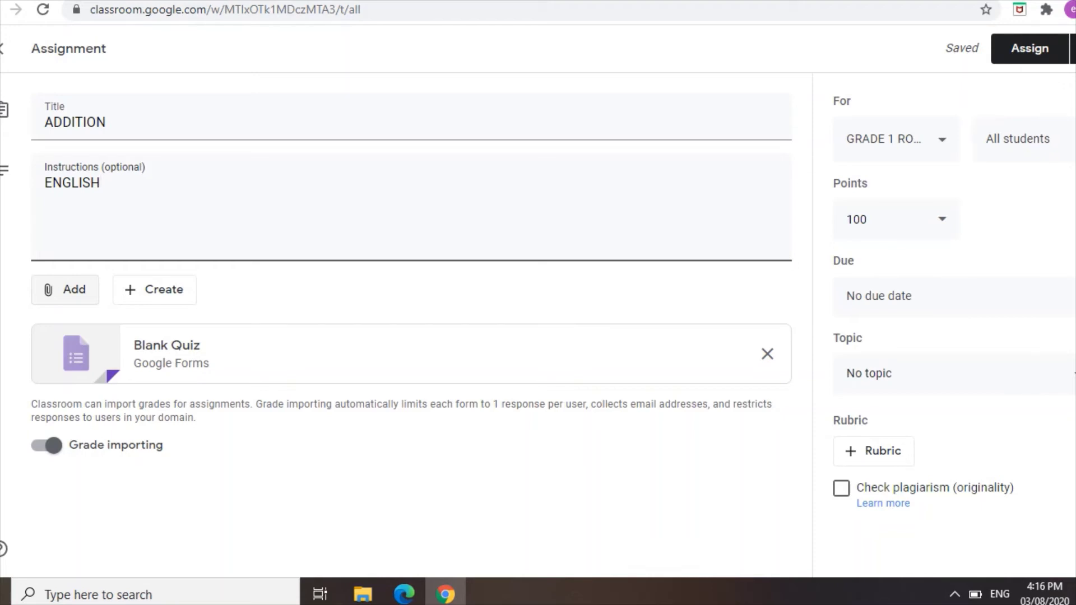
Step: Create a new Google Form for the assignment and set its description to MATH1
left_click(154, 289)
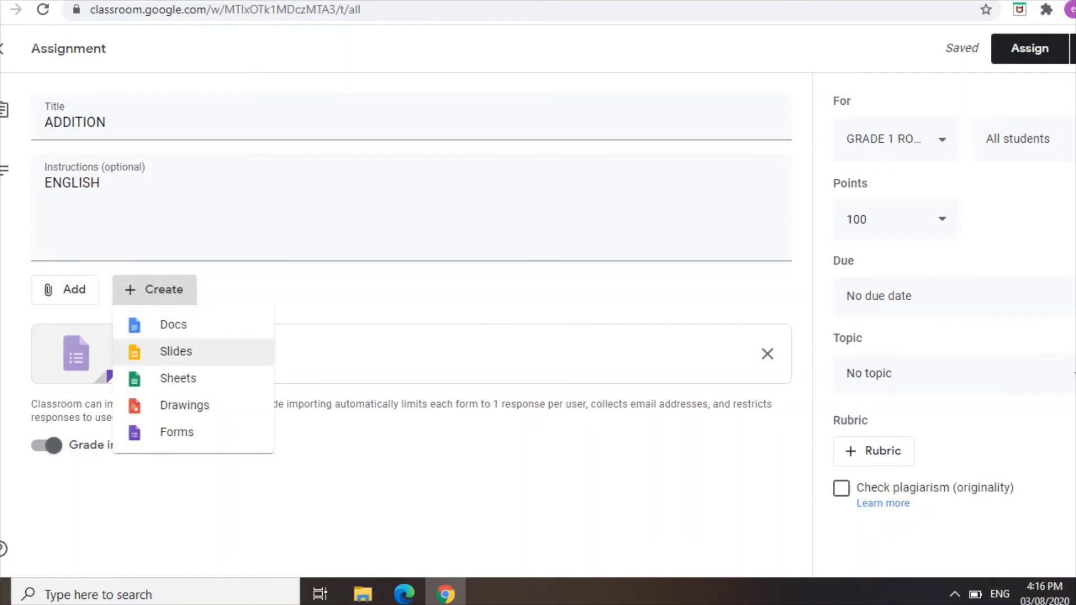
left_click(177, 432)
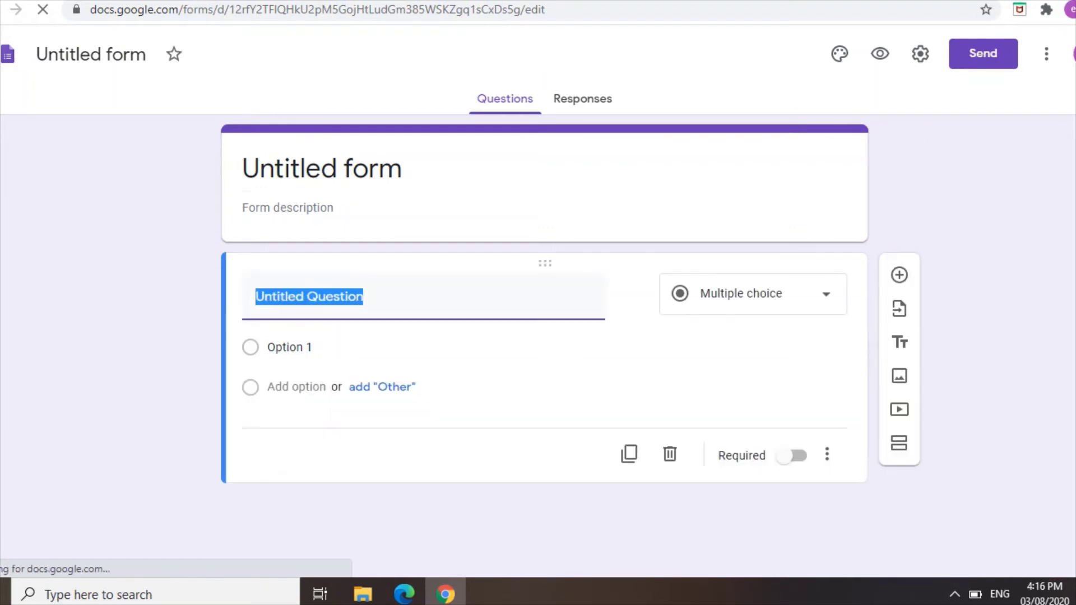
left_click(287, 207)
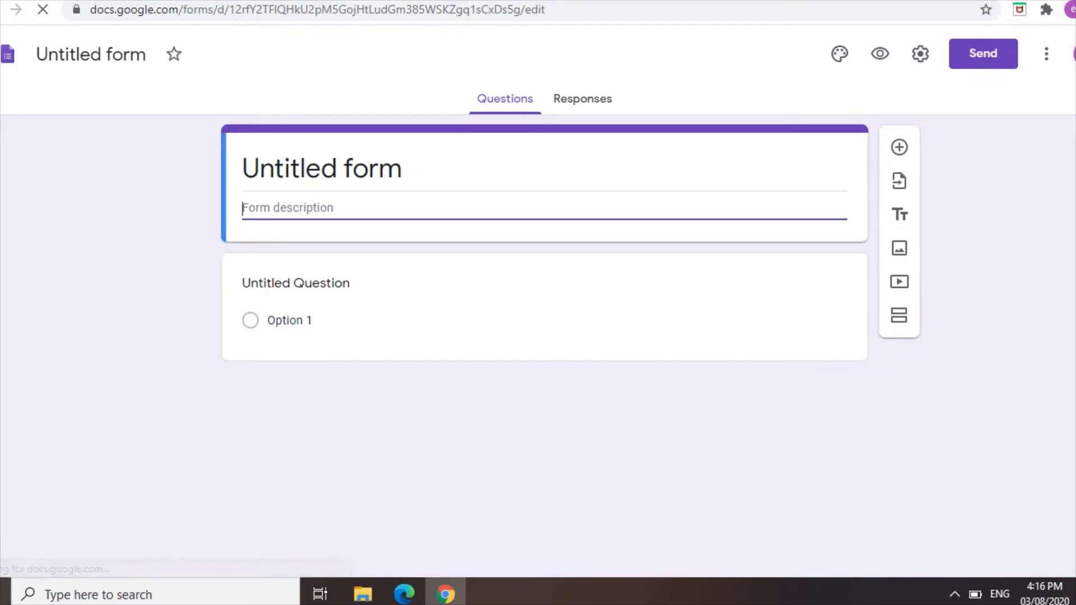
type("MATH1")
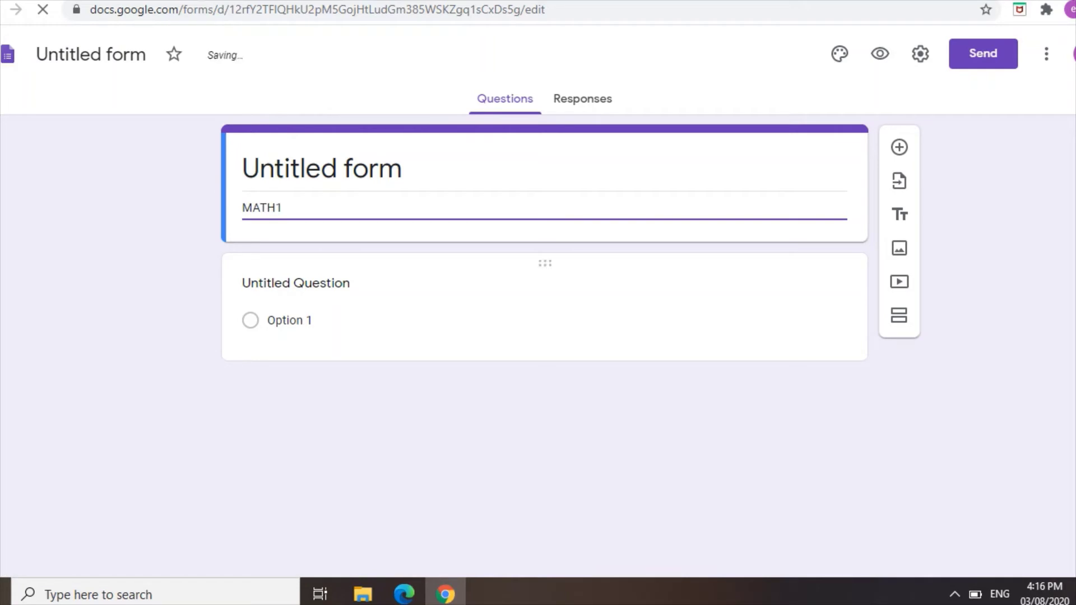
Step: Replace the untitled question's text with "It is a fundamental operation used in adding numbers."
left_click(296, 283)
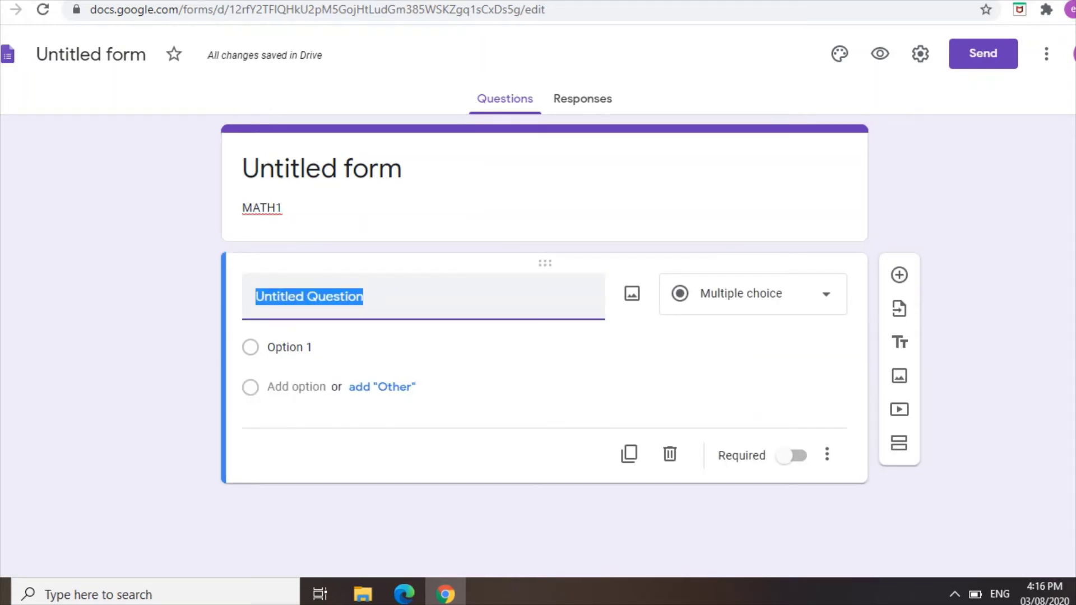
type("It is")
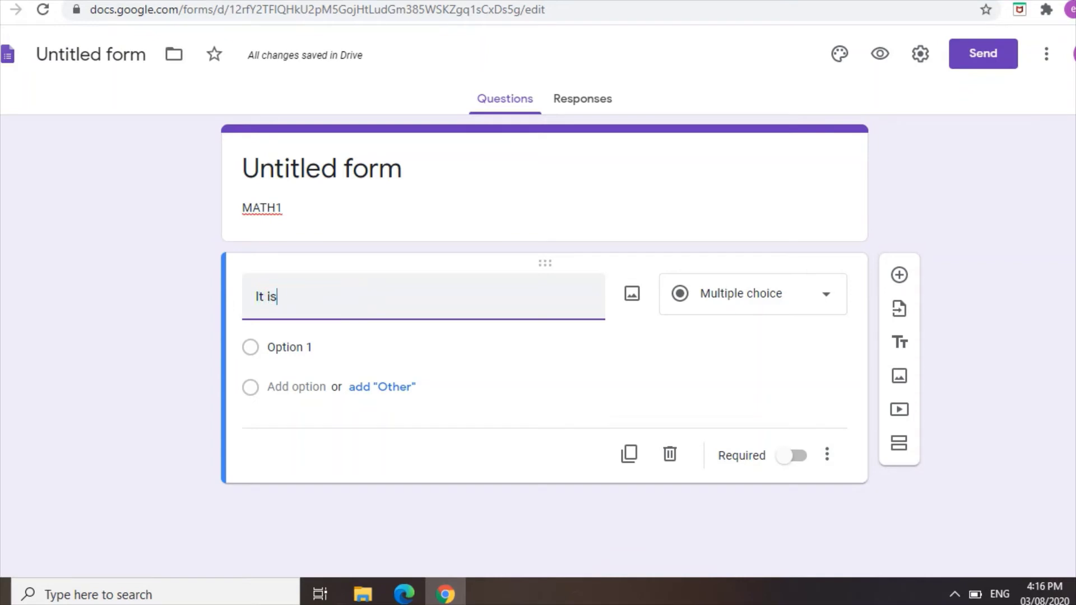
type(" a fundamental opera")
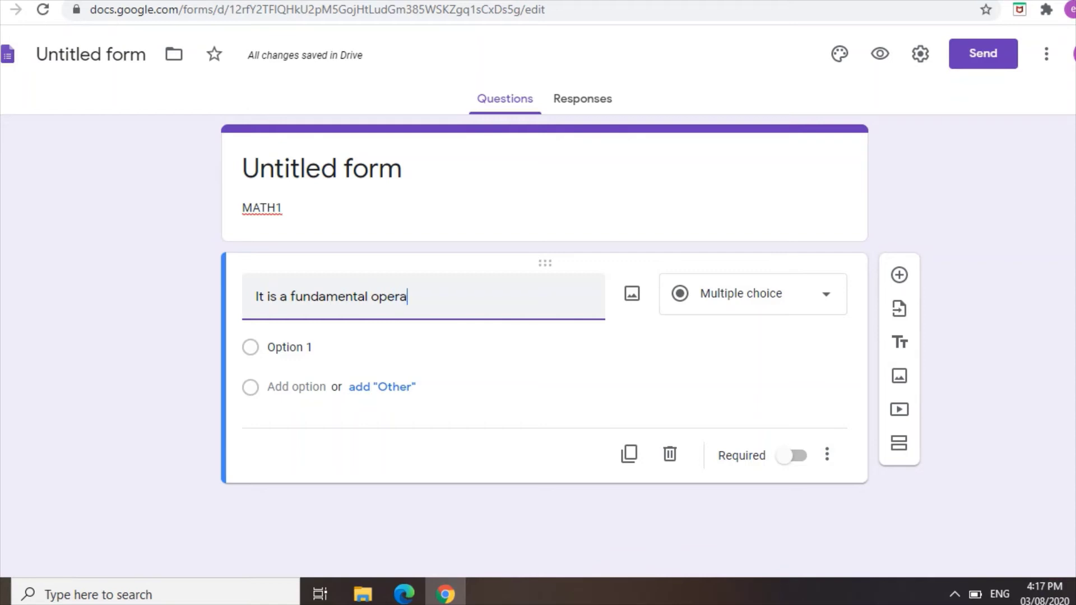
type("tion ")
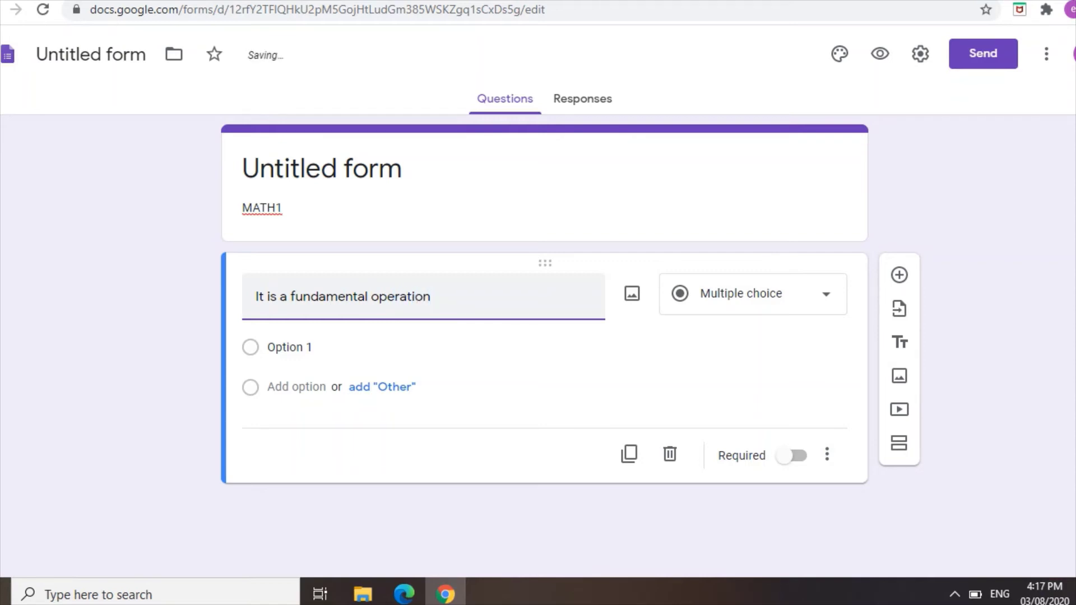
type("us")
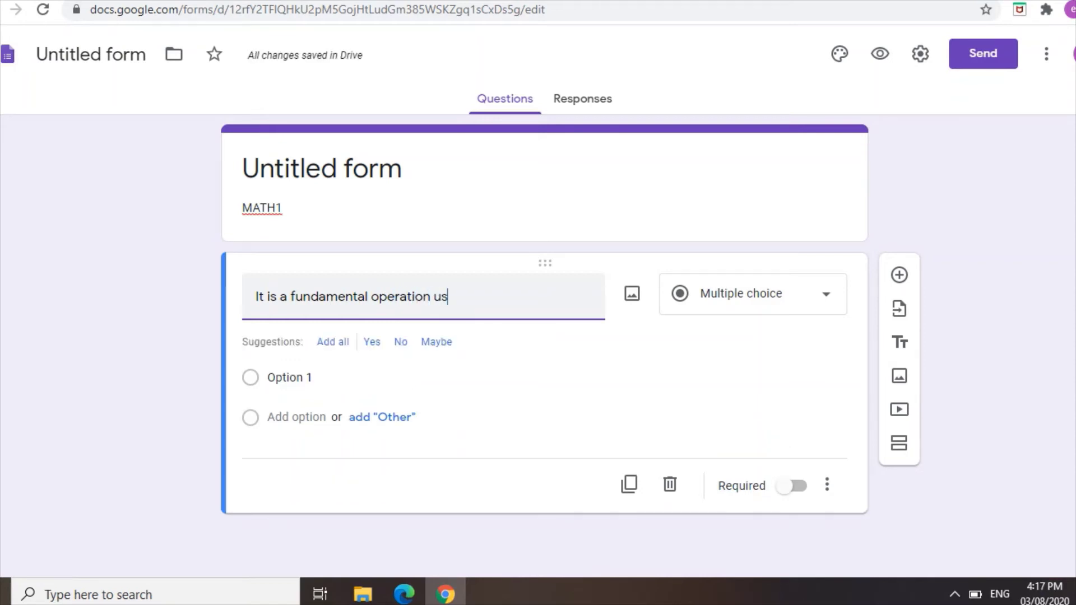
type("ed in")
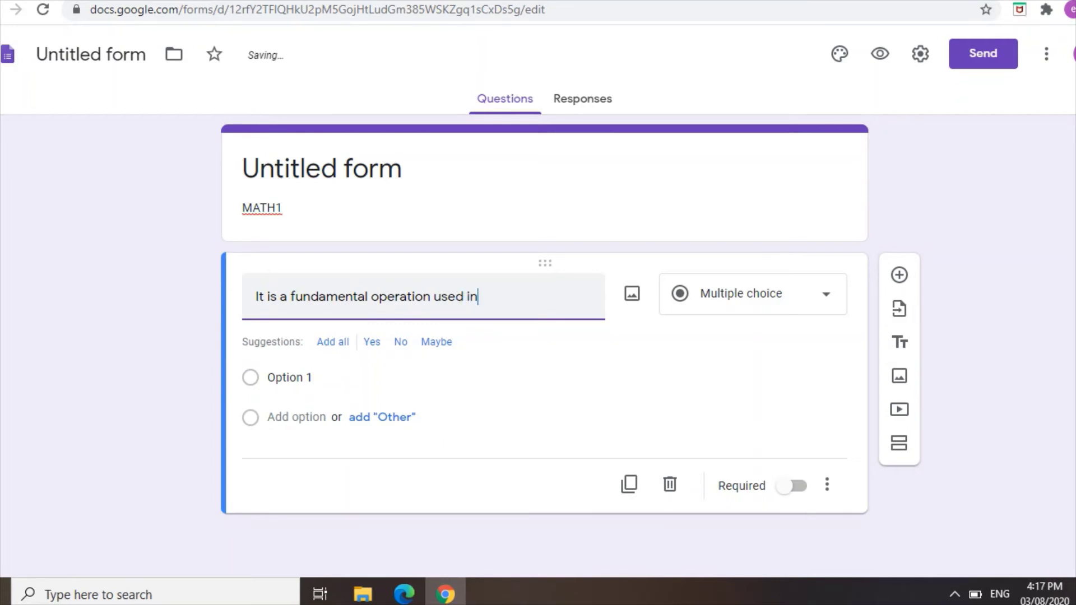
type(" adding numbers.")
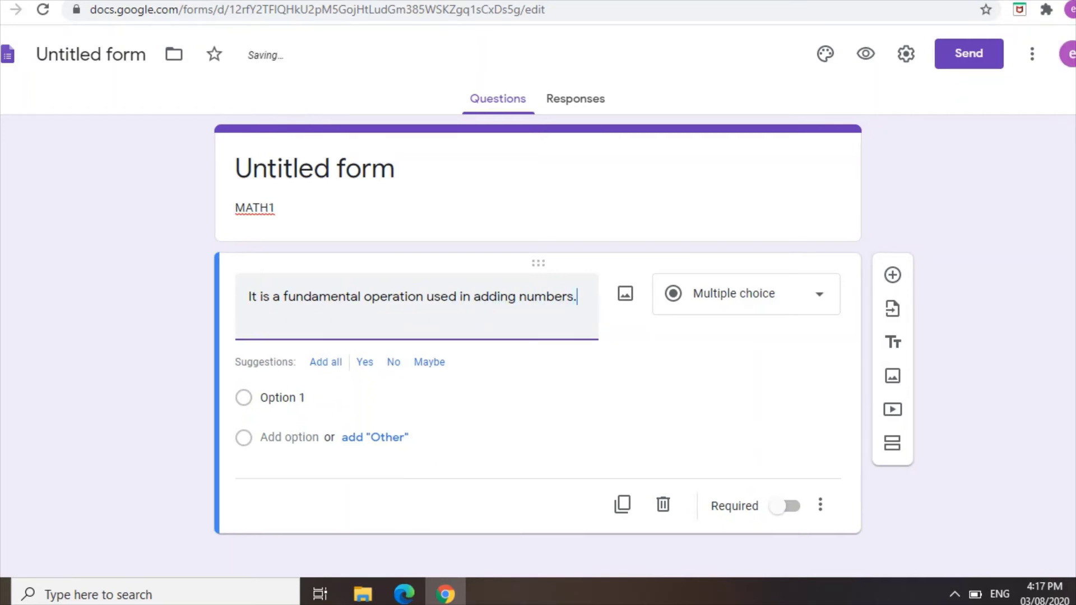
Step: Name the first two answer options Addition and Subtraction, and add an Other choice and a third option
left_click(278, 398)
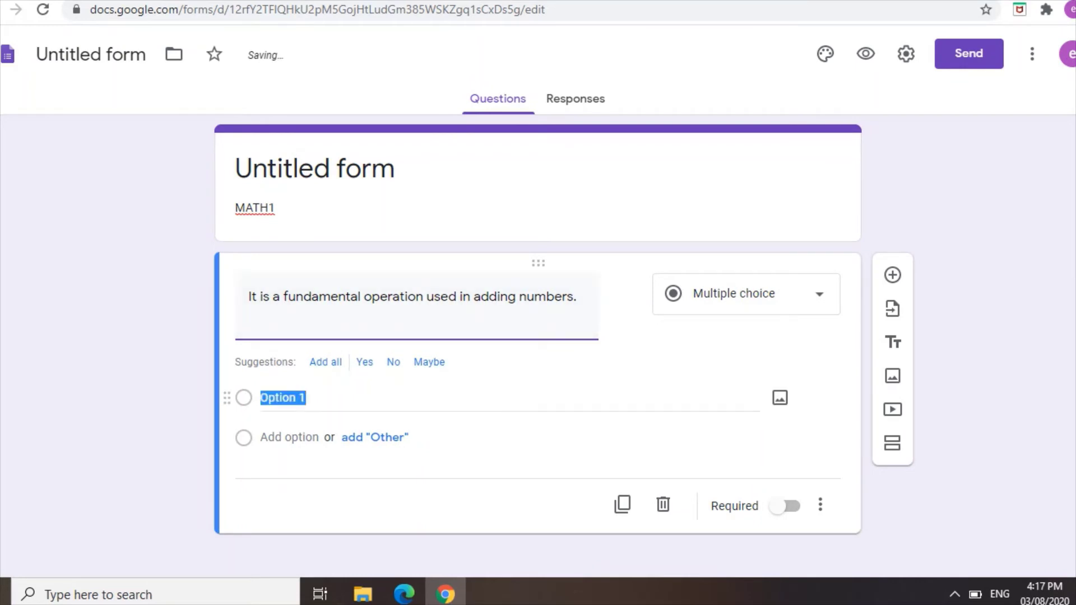
type("Addition")
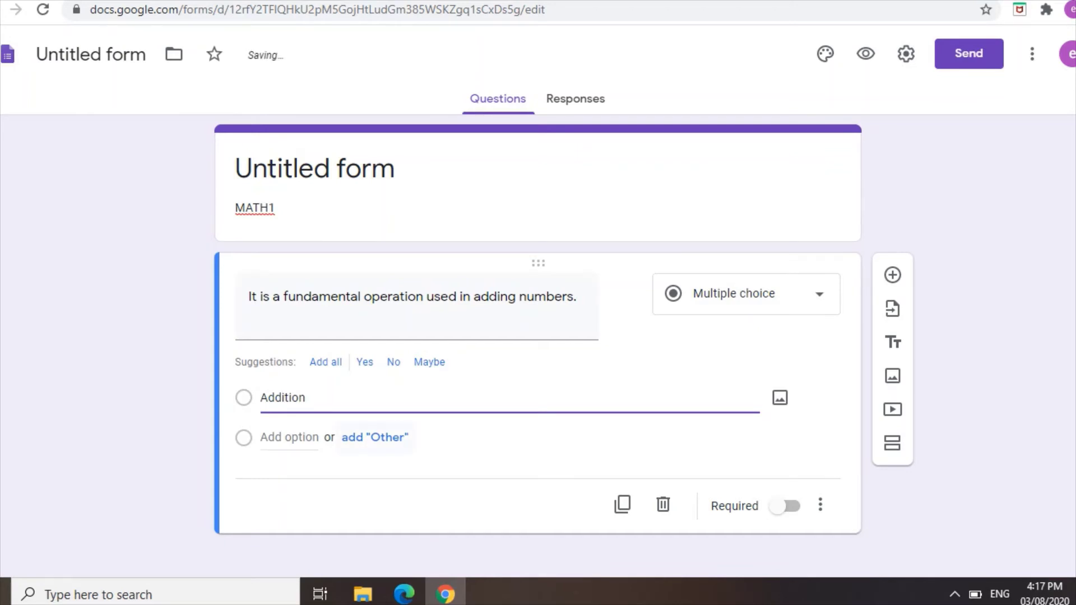
left_click(375, 437)
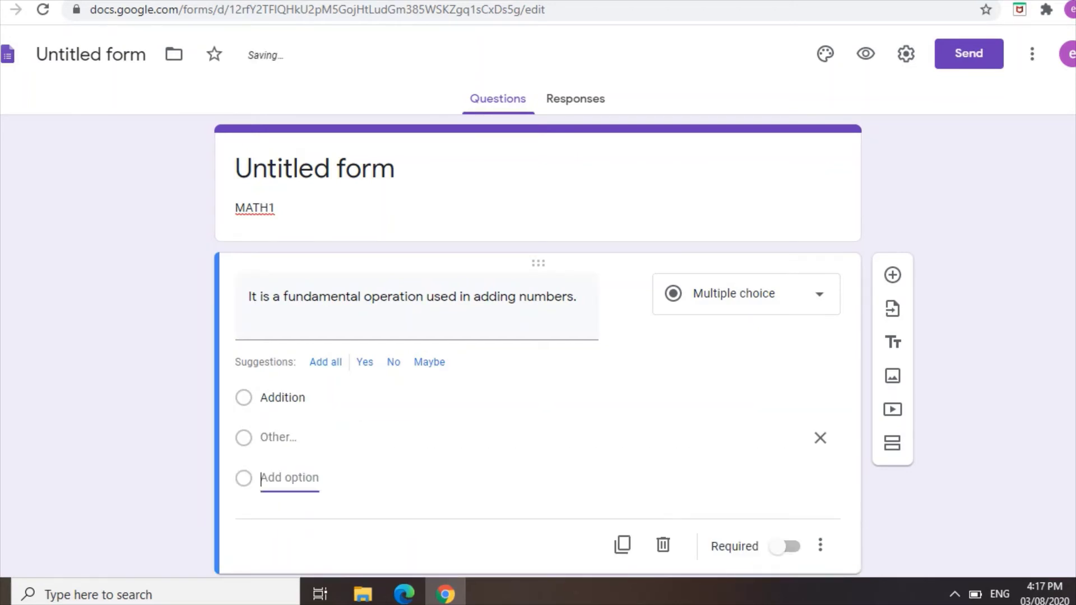
left_click(261, 478)
left_click(261, 518)
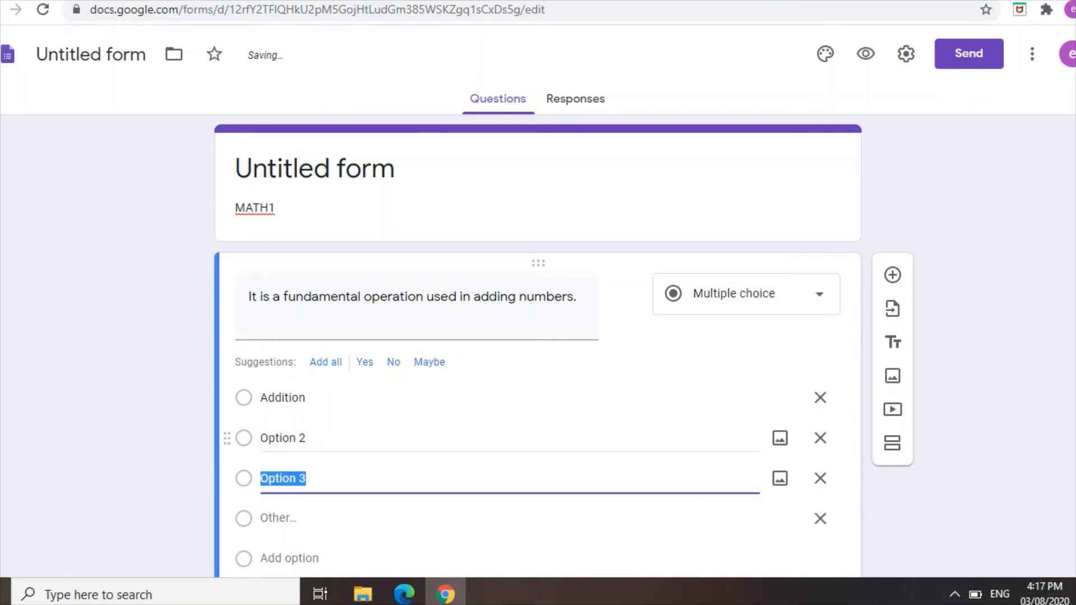
left_click(283, 438)
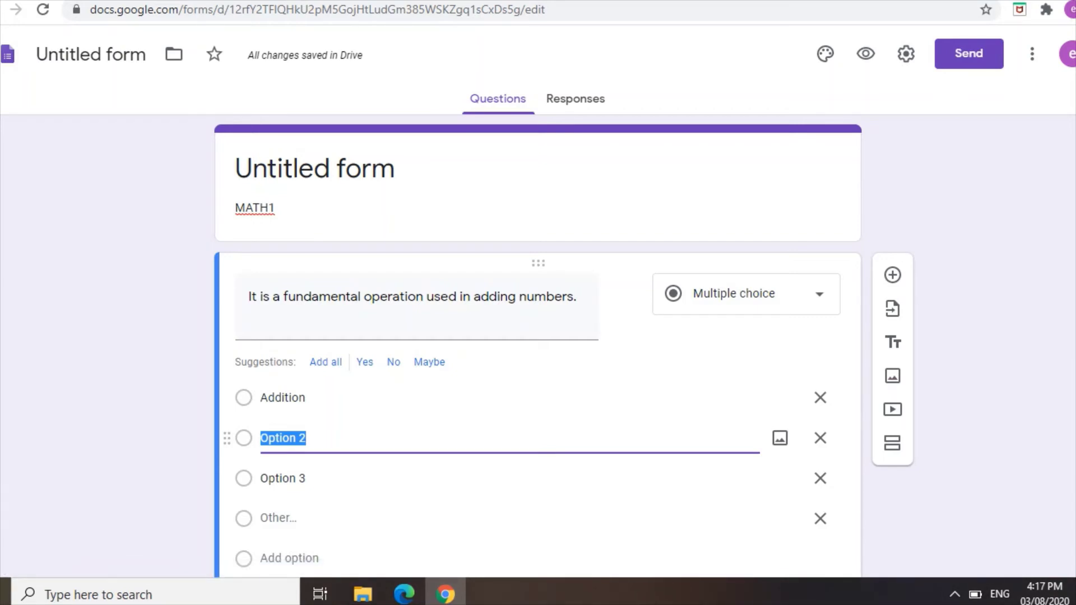
type("Subtrac")
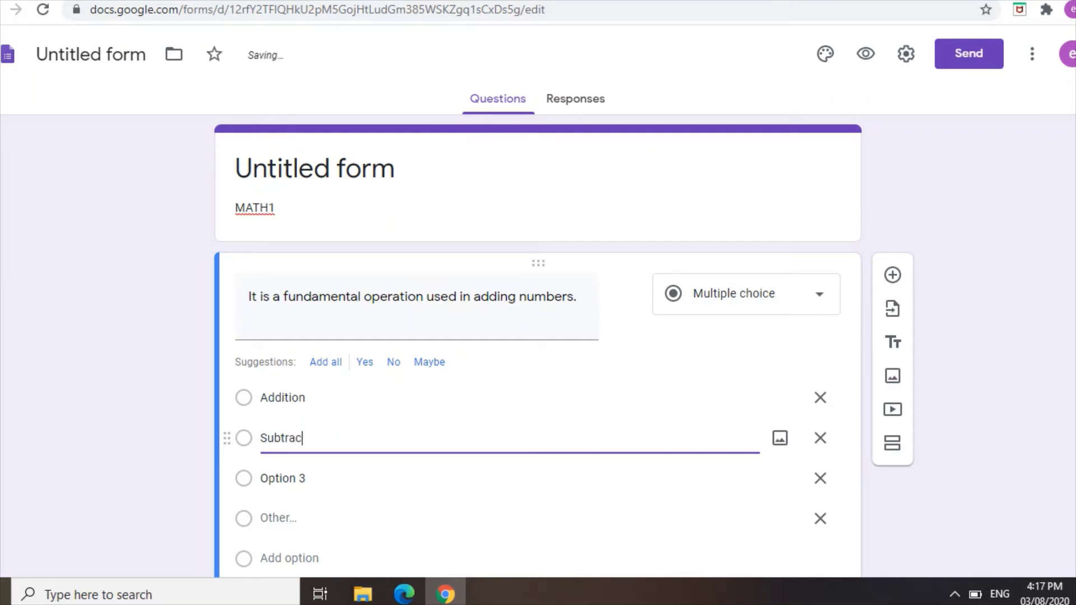
type("tion")
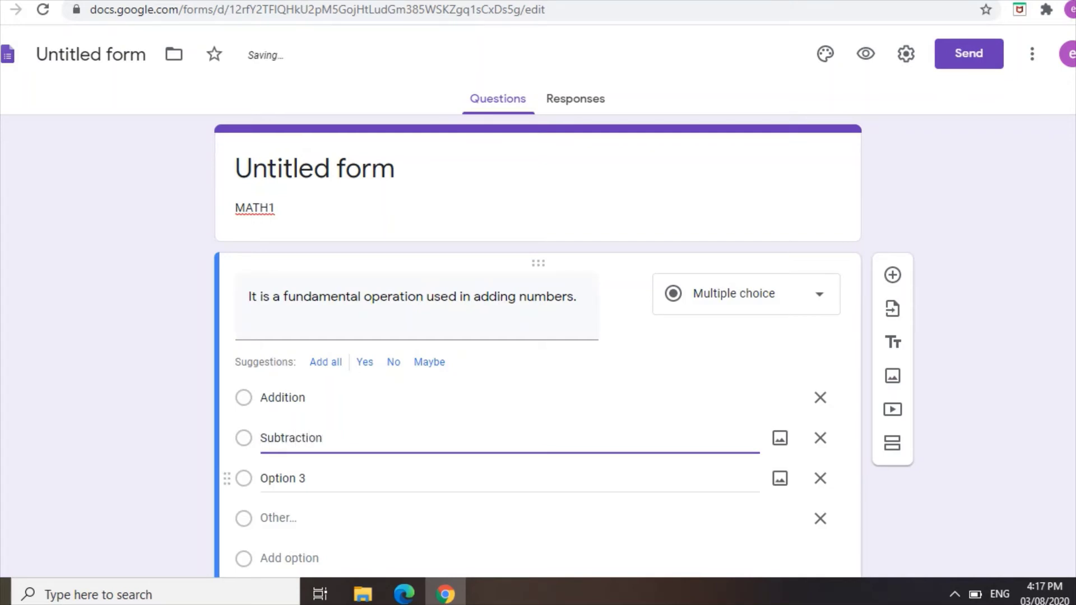
Step: Name the third answer option Multiplication and add a fourth option named Division
left_click(280, 478)
type("m")
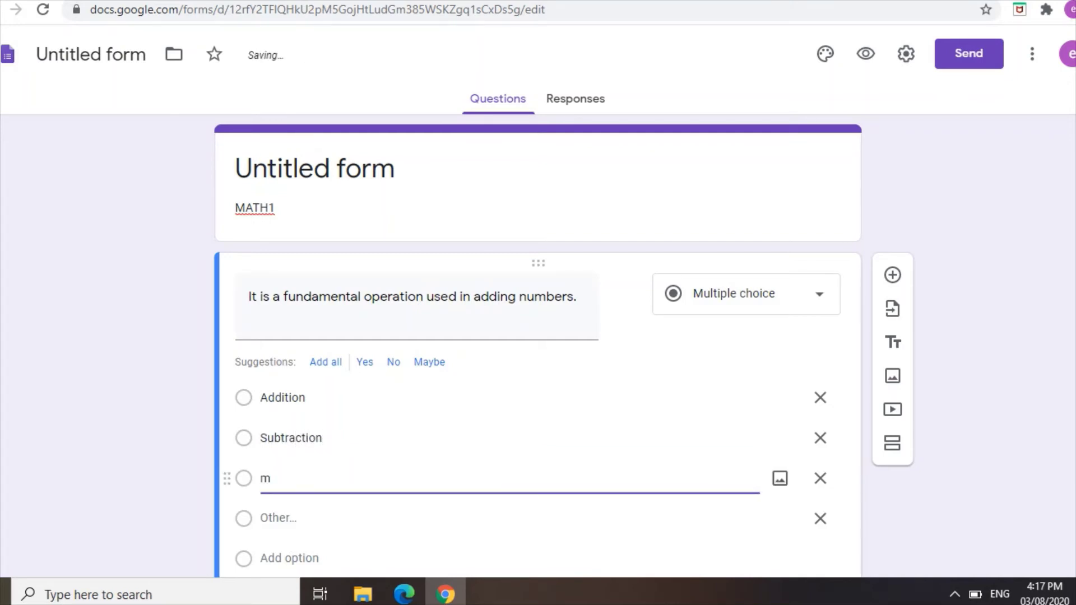
type("u")
key("BackSpace")
key("BackSpace")
type("Multipliatio")
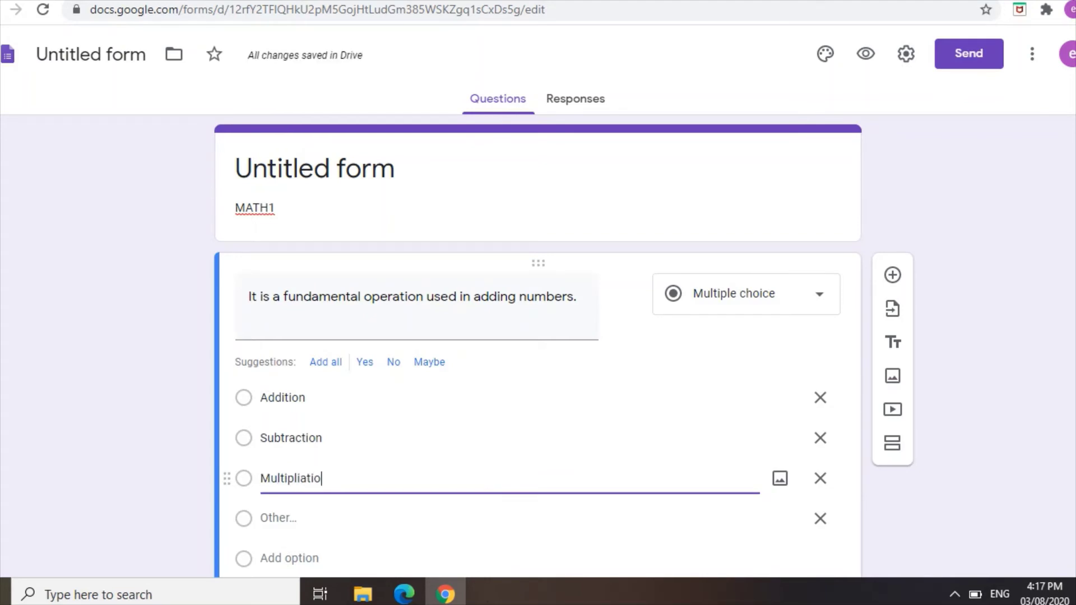
type("n")
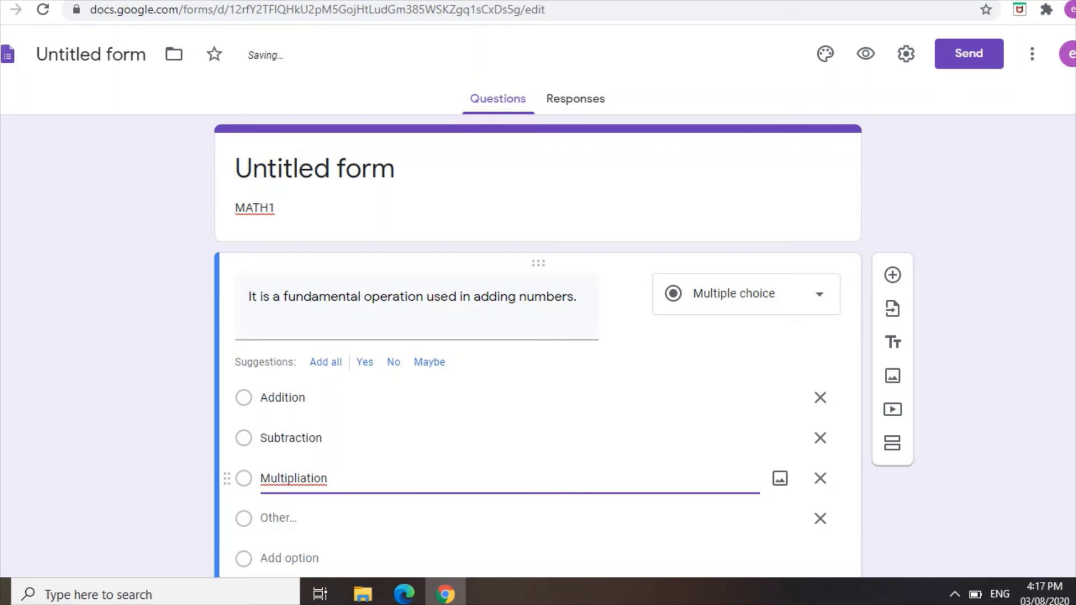
left_click(301, 478)
type("c")
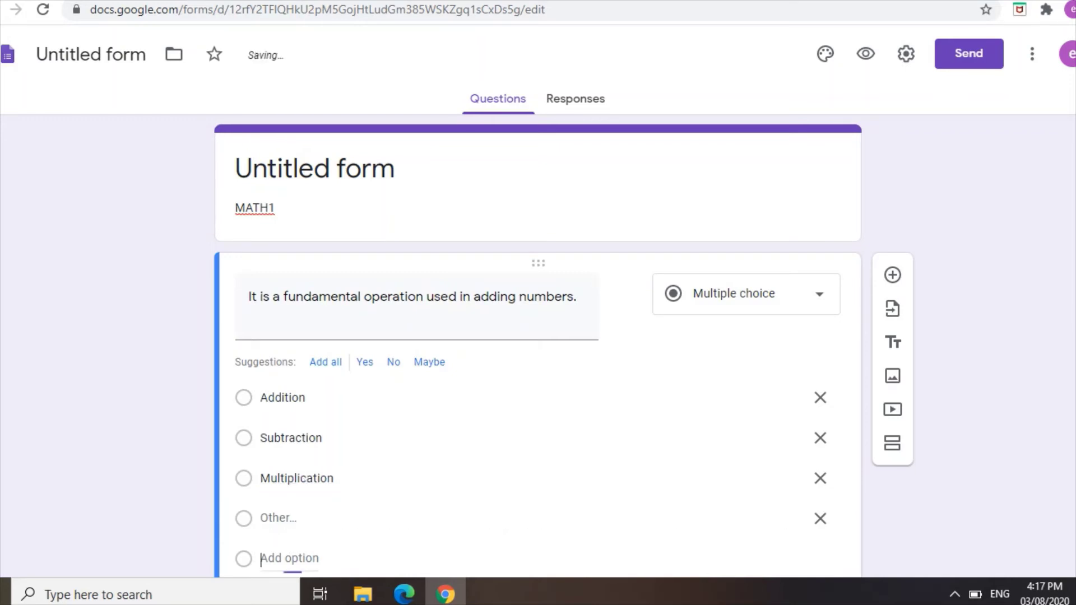
left_click(261, 558)
type("D")
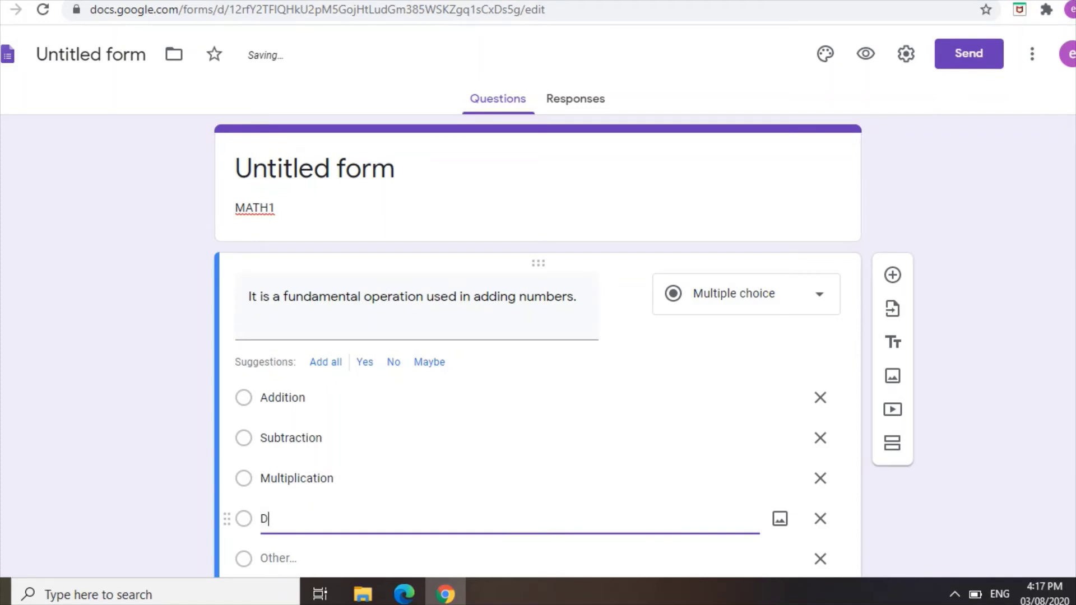
type("ivision")
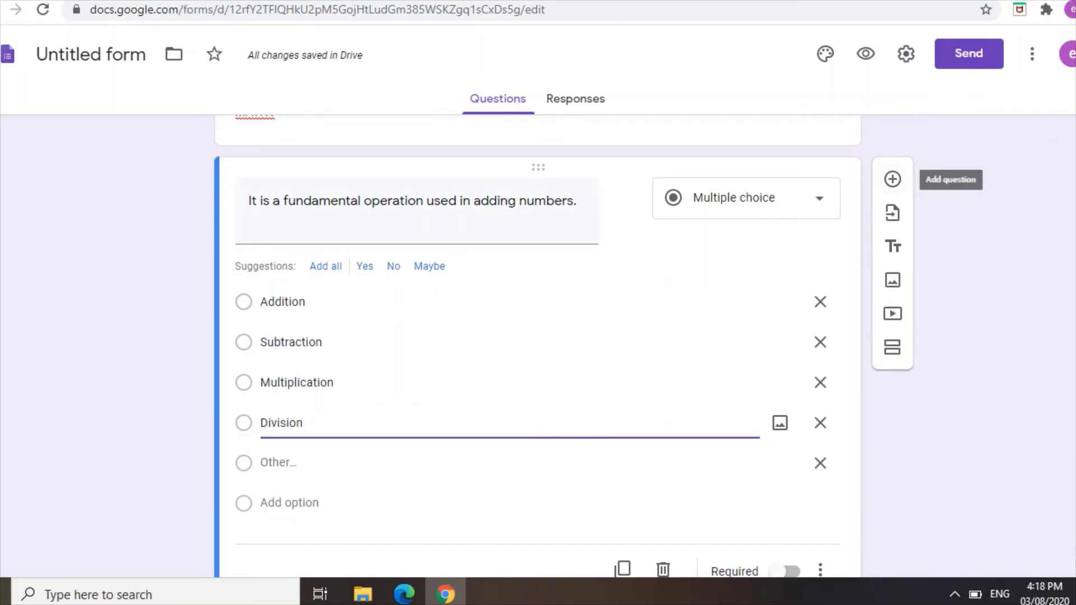
Step: Add a blank multiple-choice question after the first, and switch the first question's Required setting on and back off
left_click(893, 179)
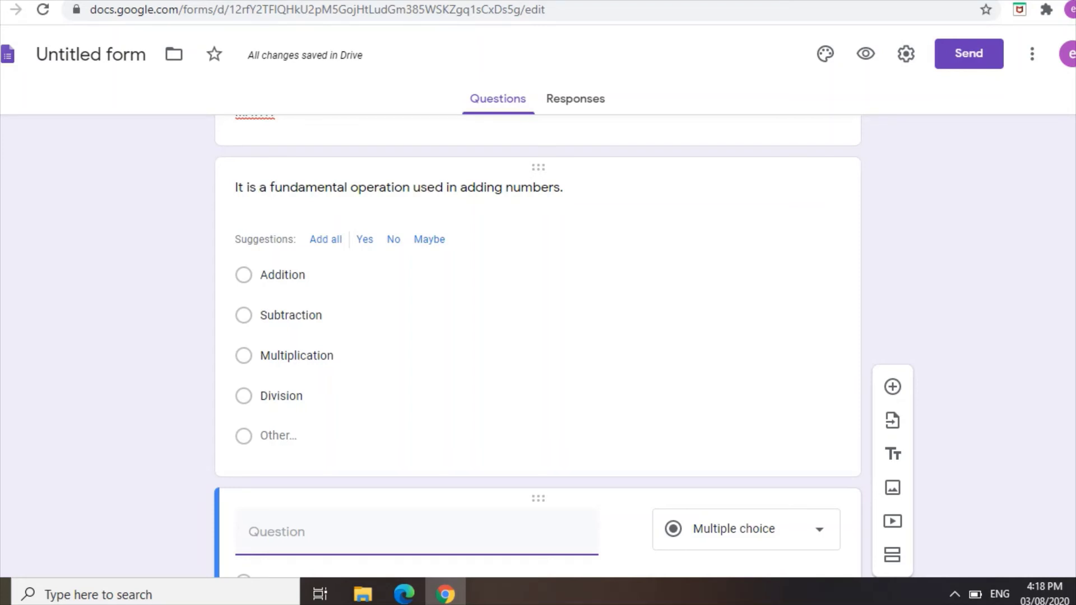
left_click(283, 275)
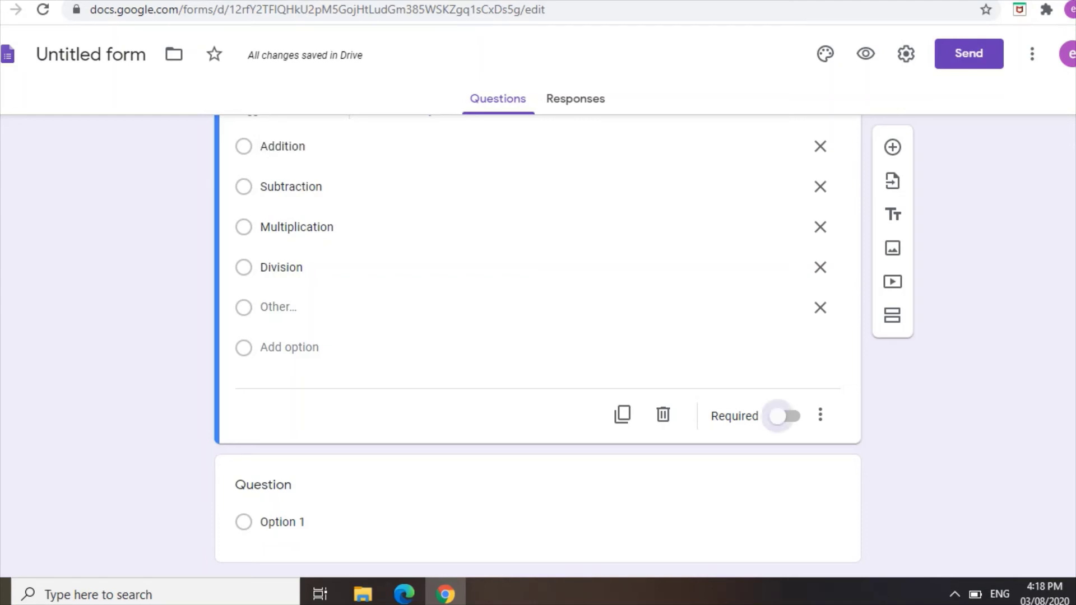
left_click(785, 416)
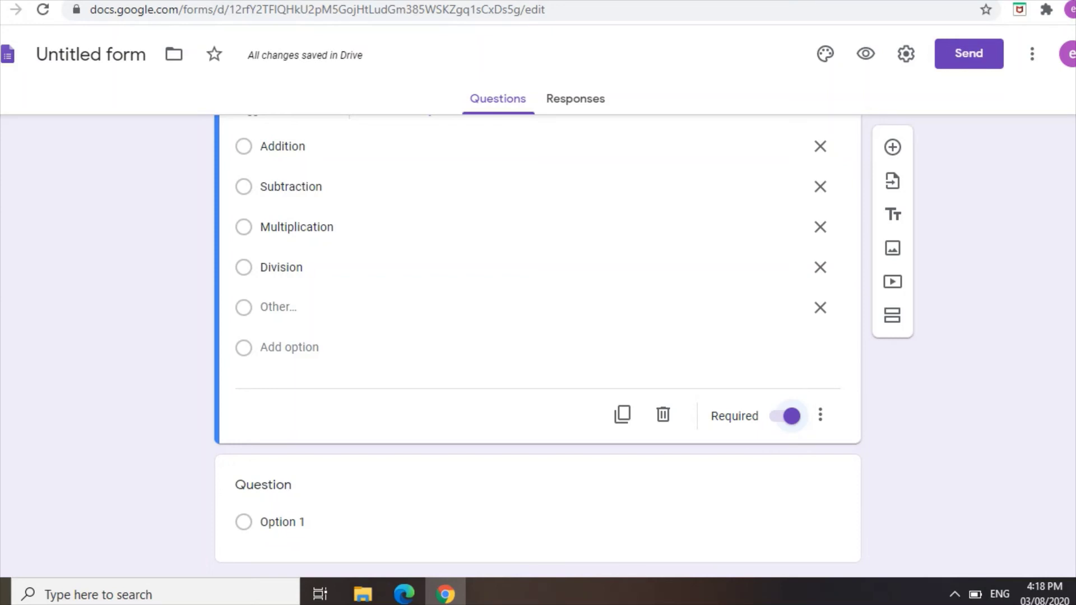
key("space")
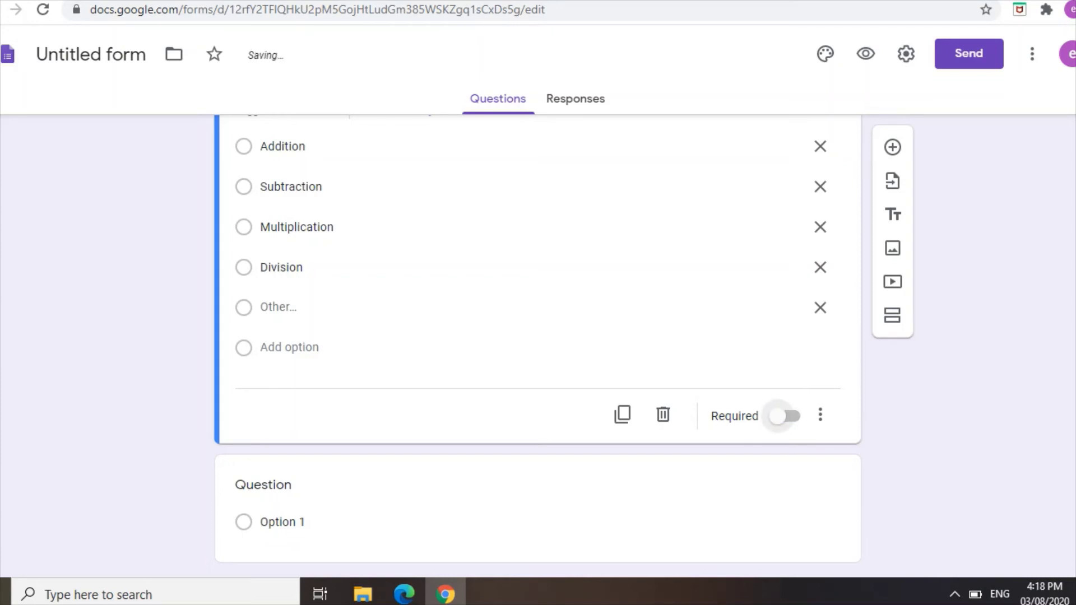
scroll(538, 448, "down", 1)
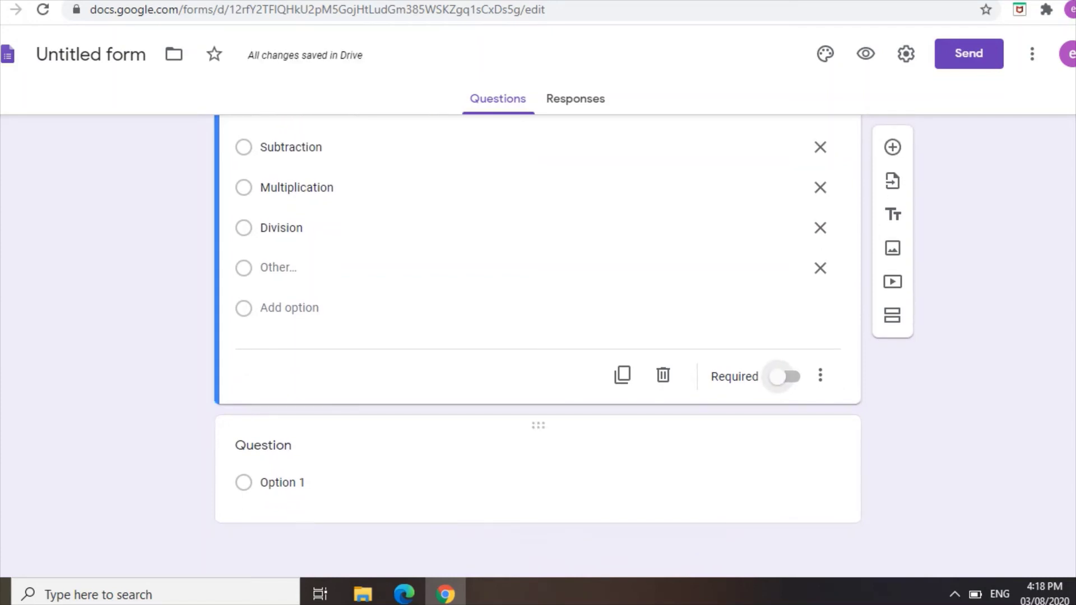
left_click(282, 483)
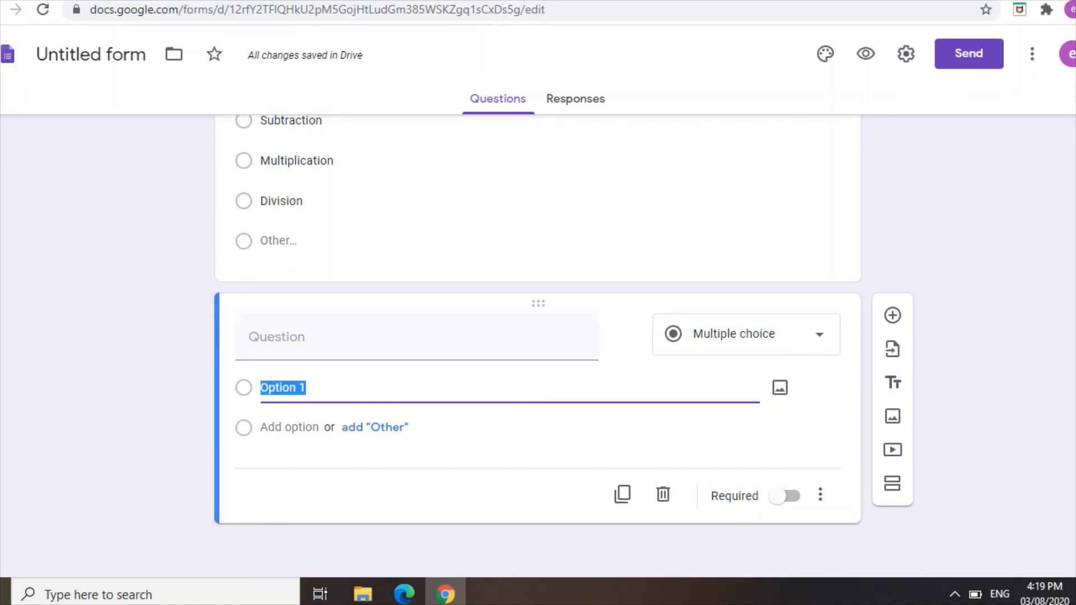
Step: Switch to Google Classroom and view the People and Grades pages of the GRADE 1 class, returning to People
key("ctrl+Tab")
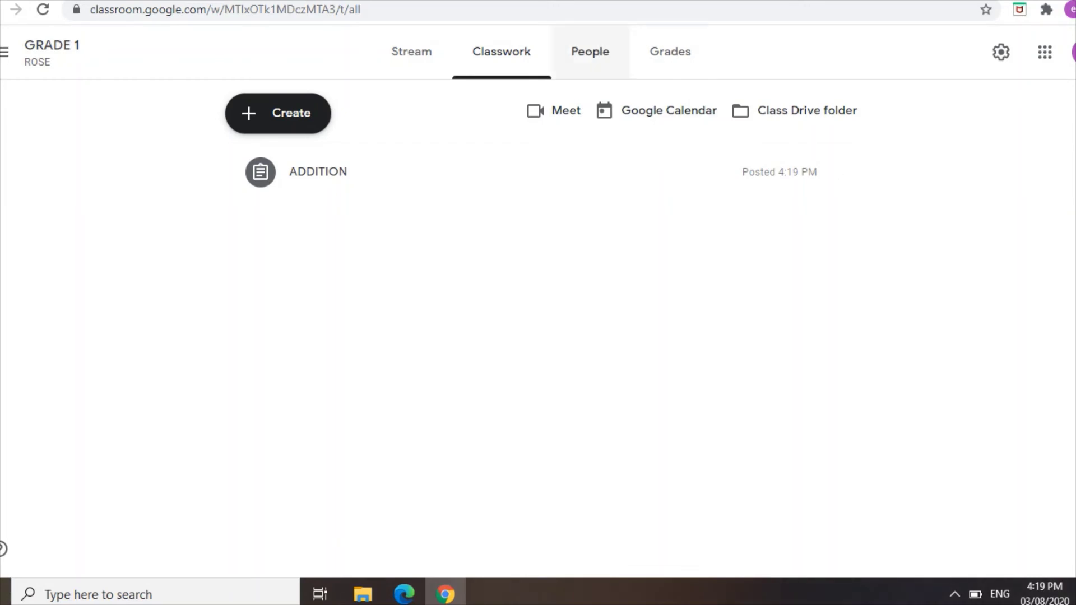
left_click(590, 51)
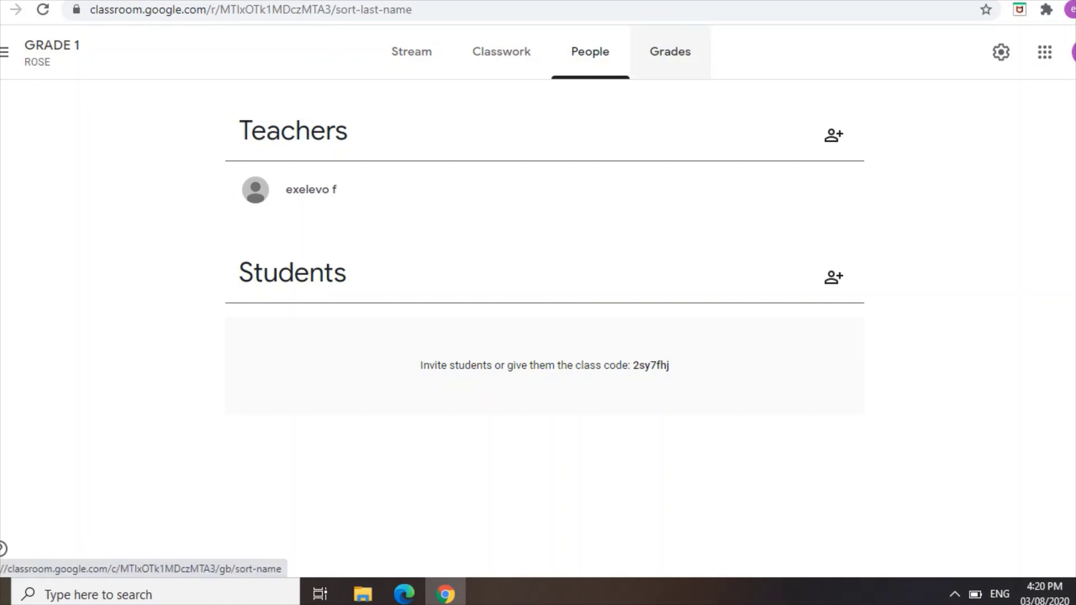
left_click(670, 51)
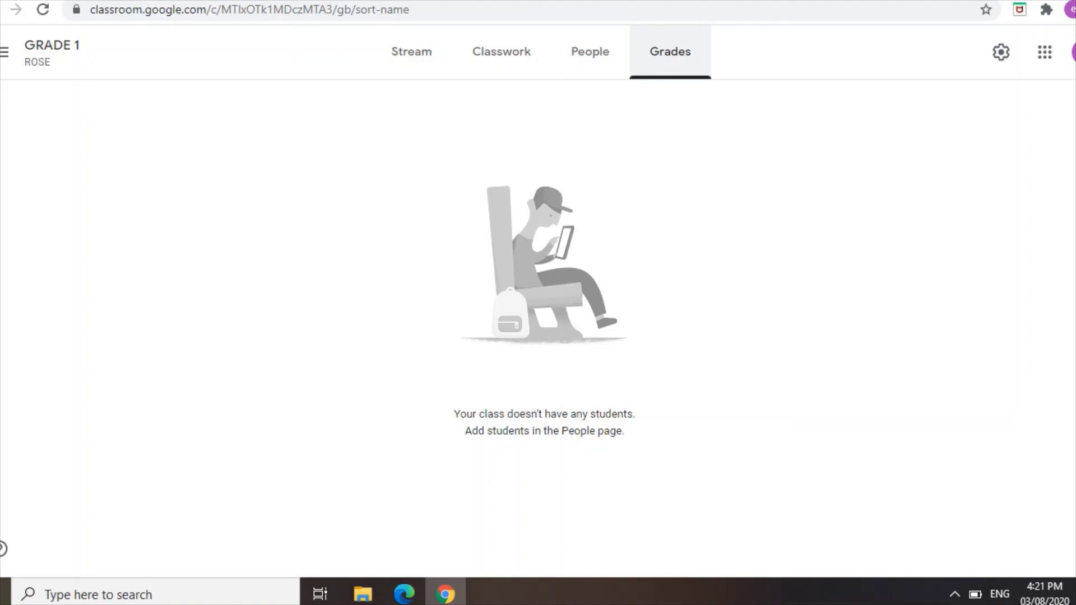
left_click(590, 51)
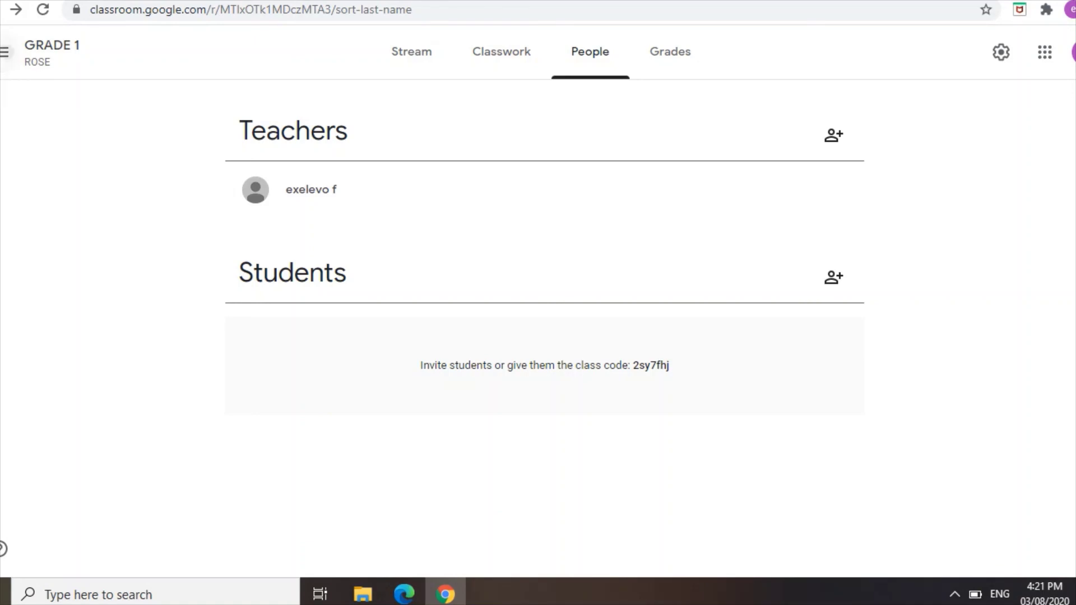
Step: Open the main navigation menu and look through the teaching and enrolled classes, archived classes and settings entries
left_click(4, 52)
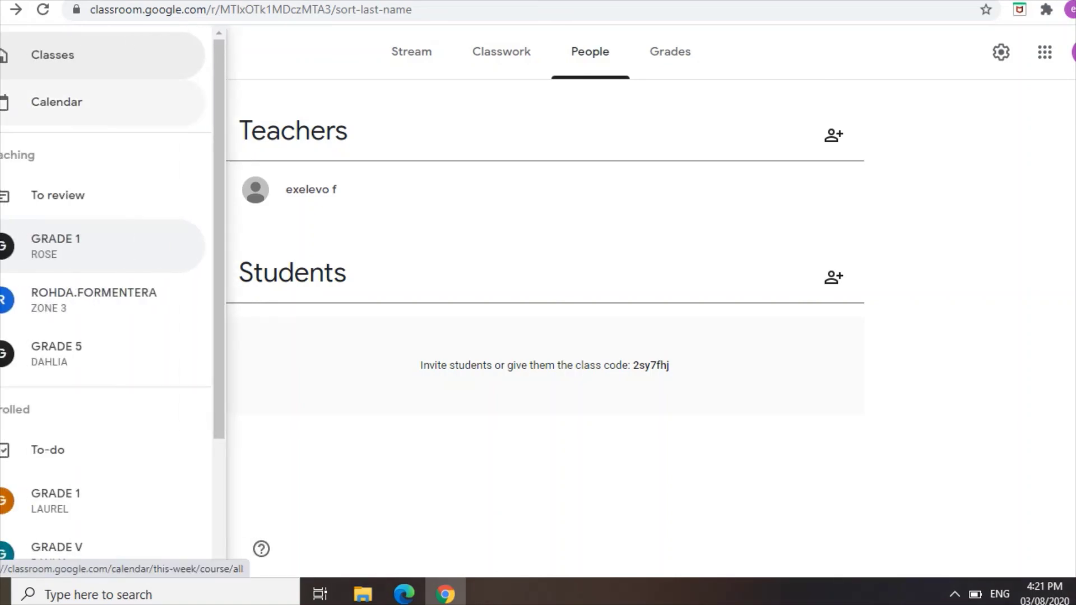
scroll(106, 292, "down", 2)
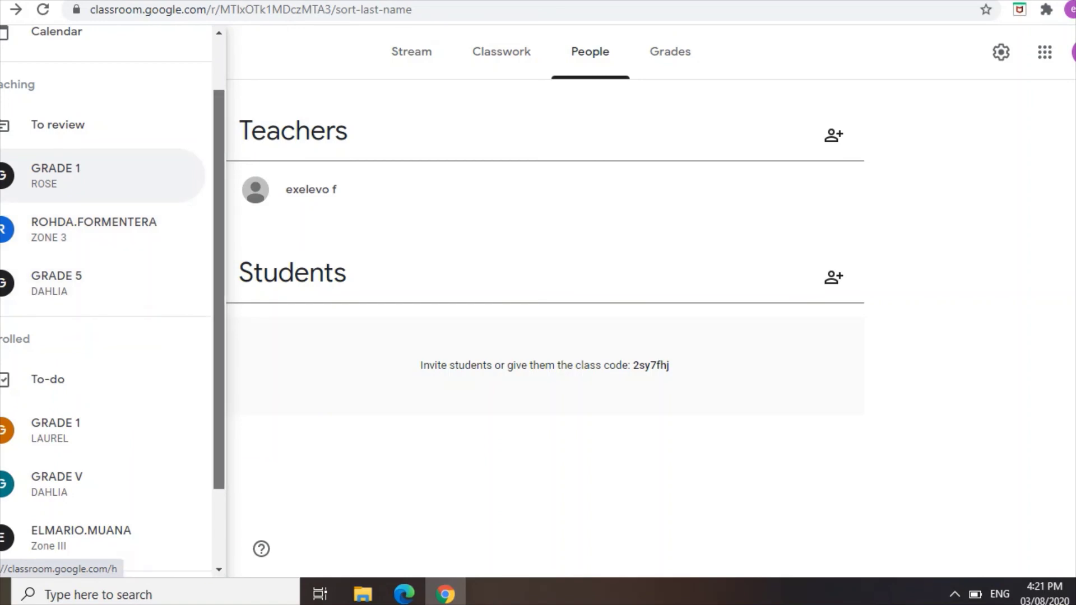
scroll(101, 283, "down", 2)
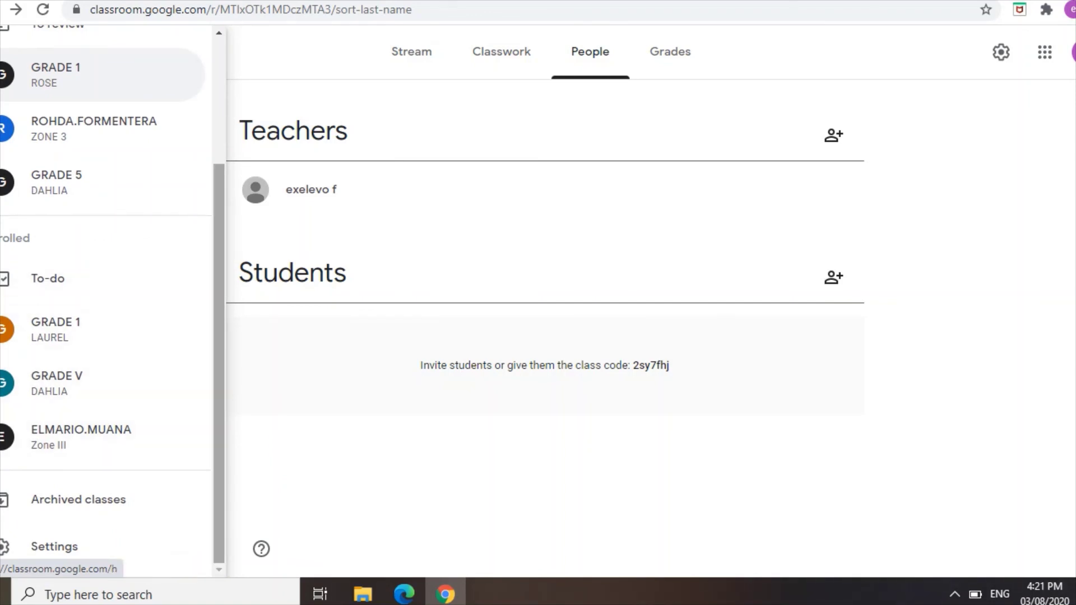
scroll(107, 292, "up", 3)
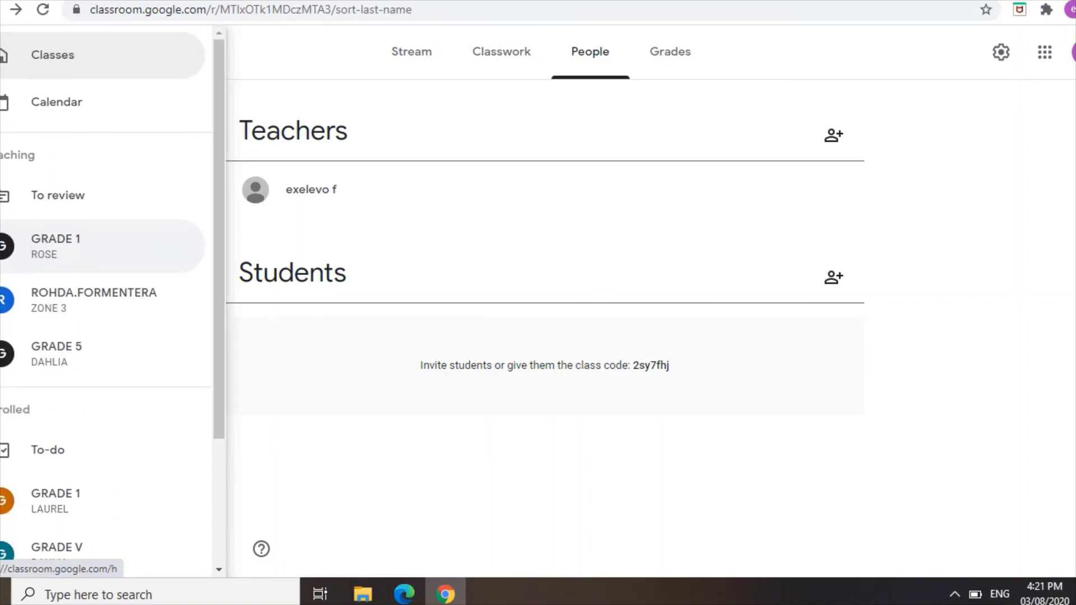